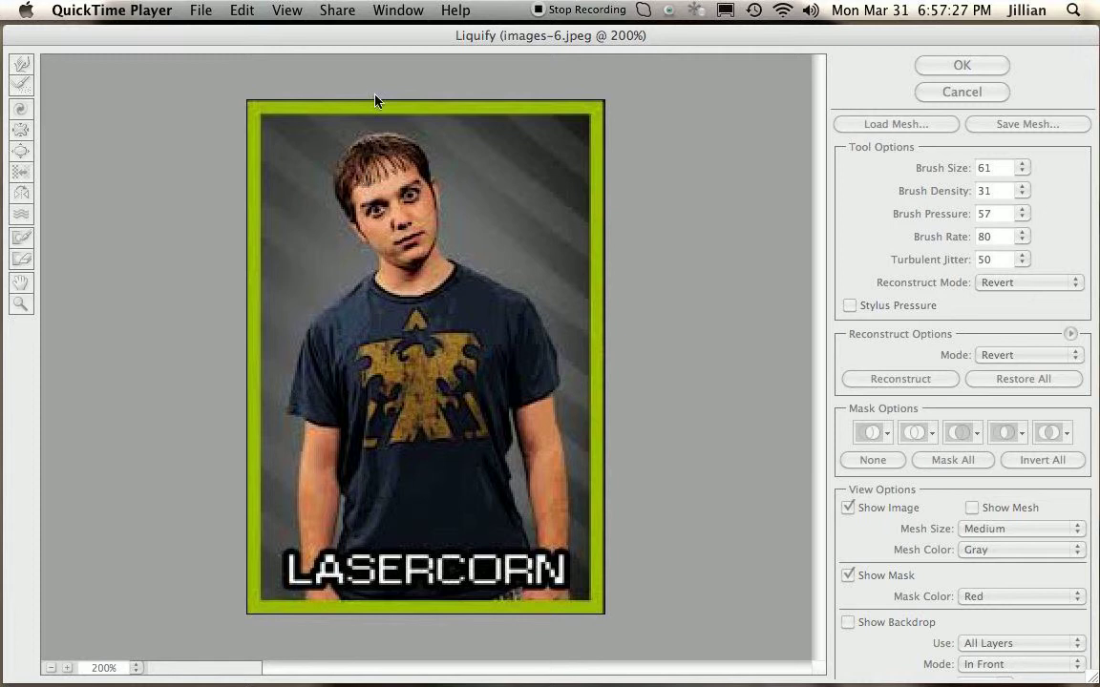
Warp the LASERCORN face: pull the eyes apart, distort the nose, and stretch the mouth into a twisted grin.
click(513, 38)
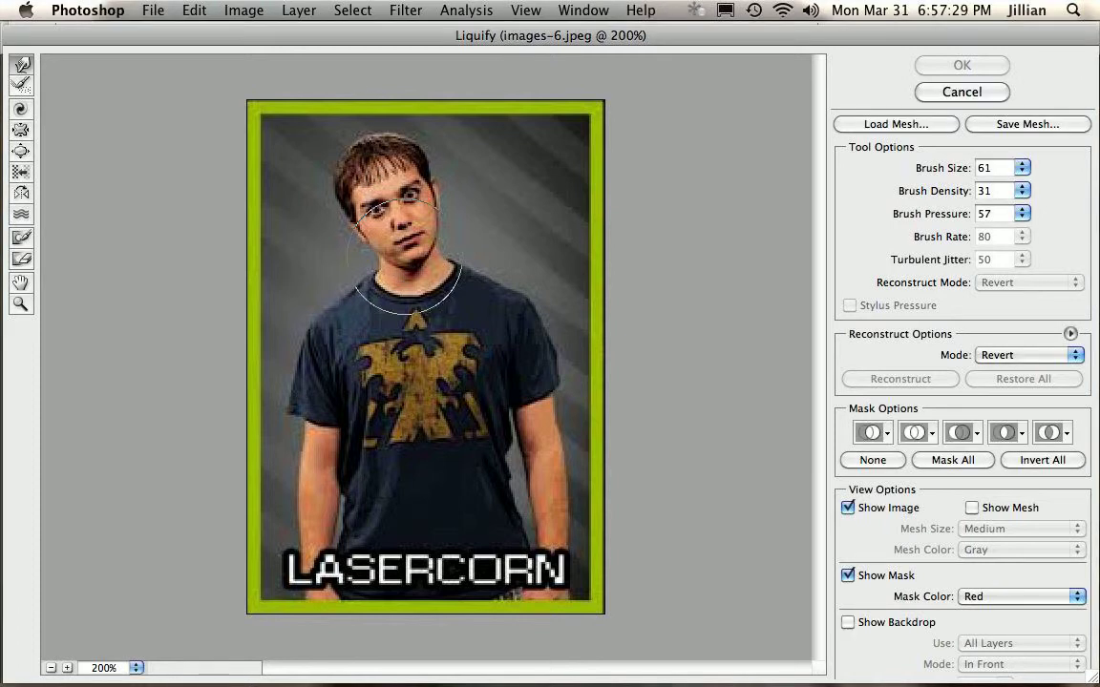
mouse_move(407, 258)
mouse_down()
mouse_move(396, 250)
mouse_move(446, 265)
mouse_move(405, 254)
mouse_move(354, 198)
mouse_move(406, 139)
mouse_move(425, 163)
mouse_move(370, 147)
mouse_move(368, 123)
mouse_move(387, 179)
mouse_up()
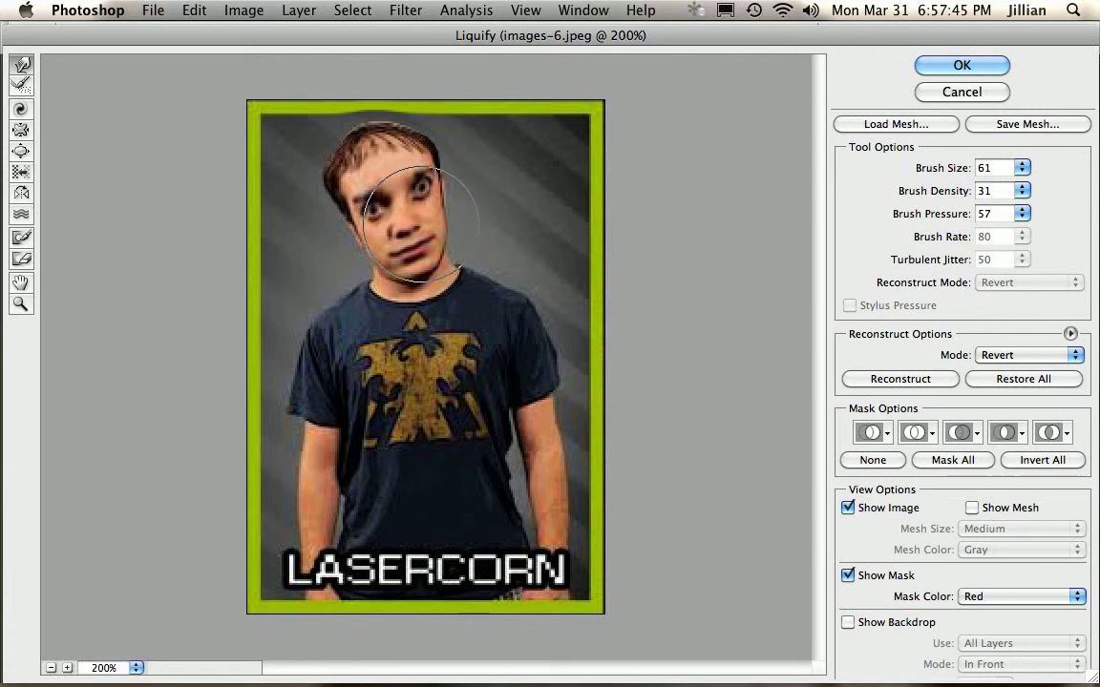
drag(394, 226, 445, 217)
mouse_move(395, 259)
mouse_down()
mouse_move(382, 246)
mouse_move(439, 206)
mouse_up()
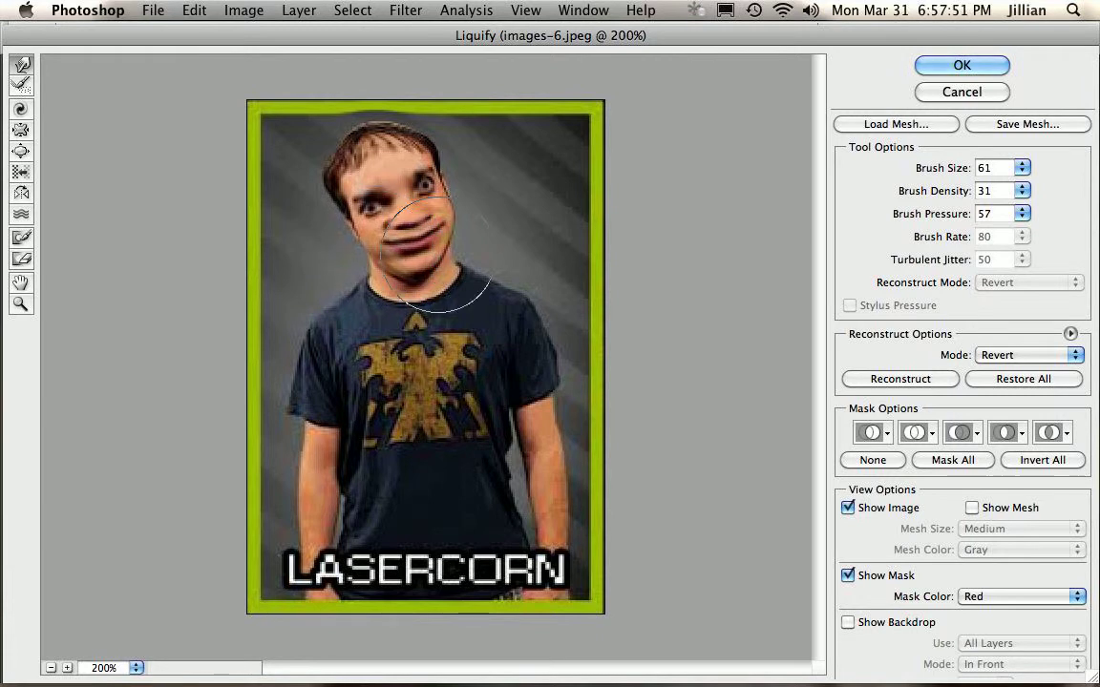
drag(417, 253, 422, 262)
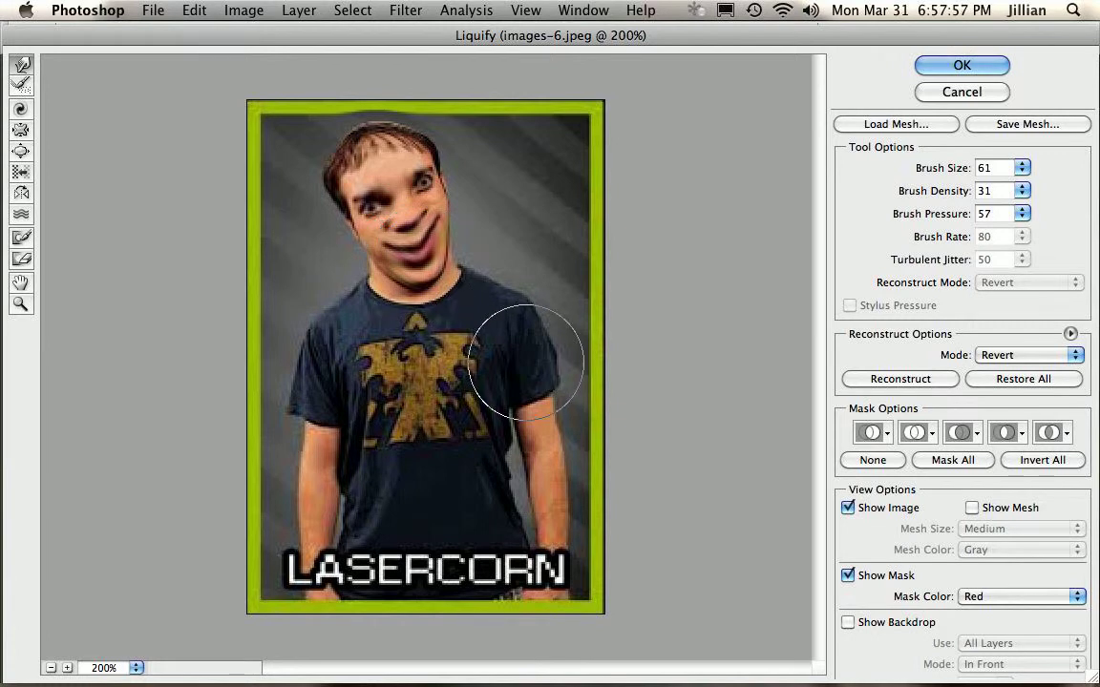
Bulge both shoulders and arms outward, warping the right forearm and green border.
mouse_move(535, 300)
mouse_down()
mouse_move(551, 331)
mouse_move(516, 391)
mouse_up()
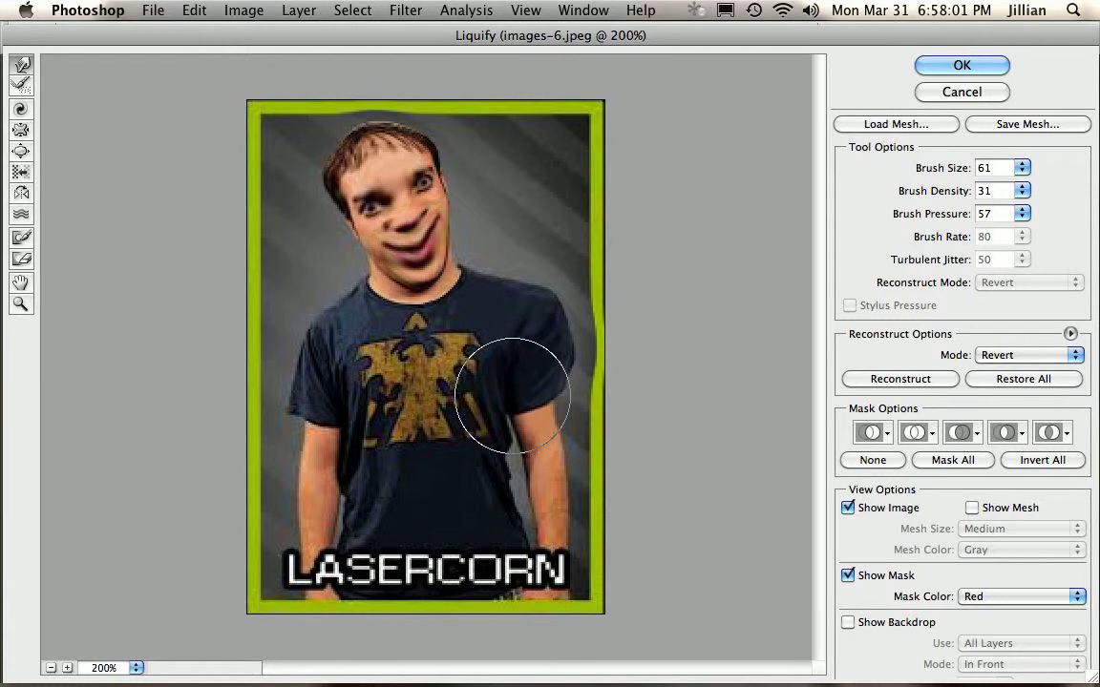
mouse_move(317, 330)
mouse_down()
mouse_move(306, 307)
mouse_move(294, 319)
mouse_move(307, 336)
mouse_move(295, 356)
mouse_up()
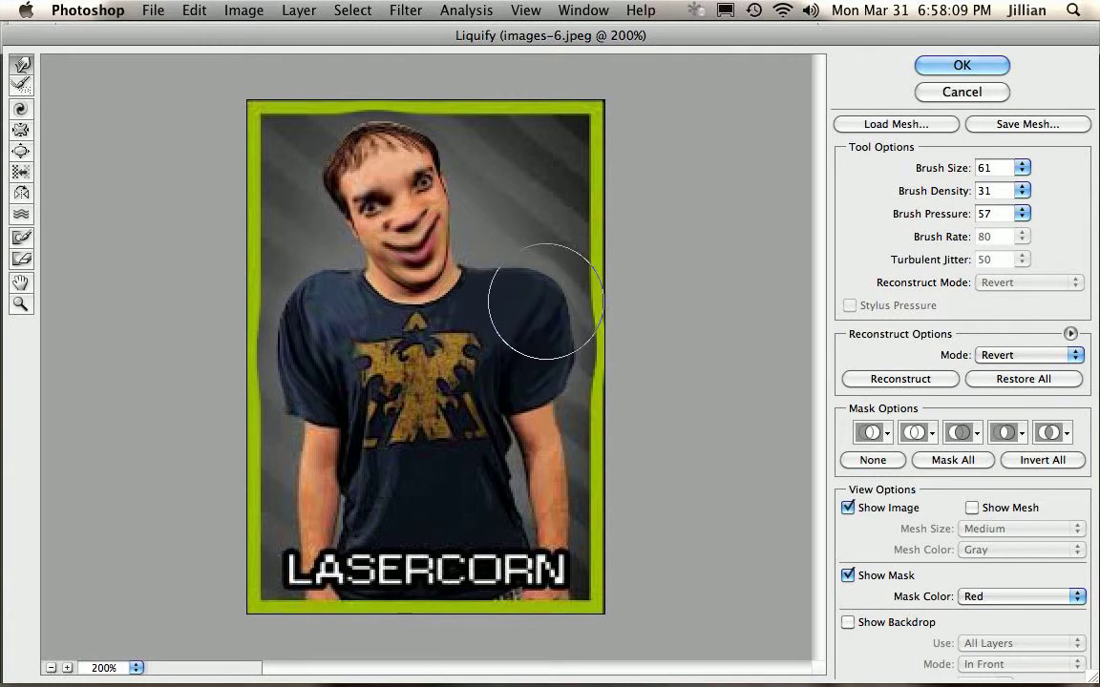
mouse_move(288, 412)
mouse_down()
mouse_move(283, 442)
mouse_move(258, 454)
mouse_move(283, 461)
mouse_move(299, 507)
mouse_move(258, 528)
mouse_move(275, 534)
mouse_move(278, 553)
mouse_move(271, 503)
mouse_move(290, 516)
mouse_move(266, 520)
mouse_move(272, 535)
mouse_up()
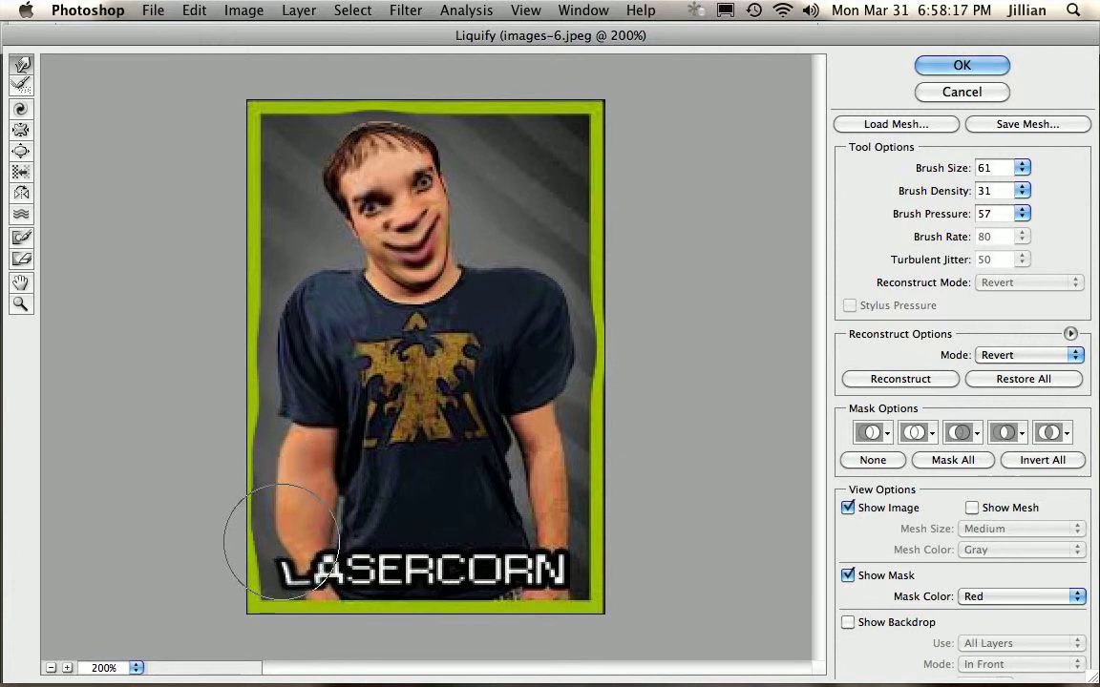
mouse_move(556, 436)
mouse_down()
mouse_move(589, 404)
mouse_move(602, 442)
mouse_move(553, 490)
mouse_move(585, 491)
mouse_move(579, 535)
mouse_up()
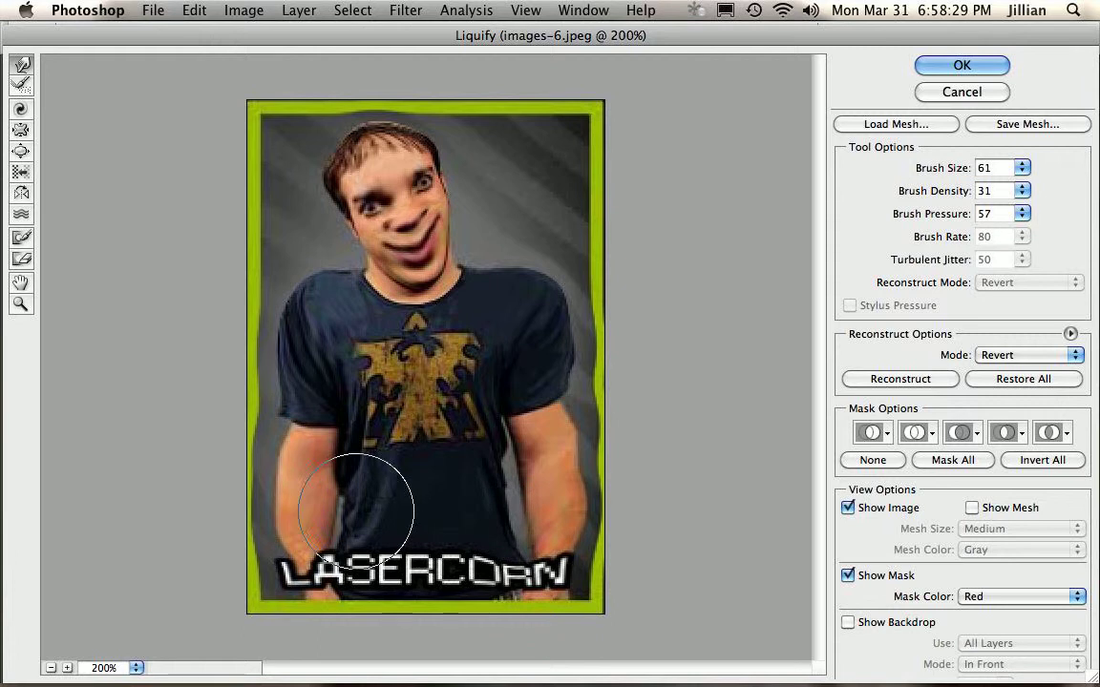
Drag the chin and mouth down over the collar, stretching the neck and lowering the shirt emblem.
mouse_move(363, 523)
mouse_down()
mouse_move(370, 560)
mouse_move(503, 508)
mouse_move(486, 528)
mouse_move(393, 534)
mouse_move(423, 551)
mouse_up()
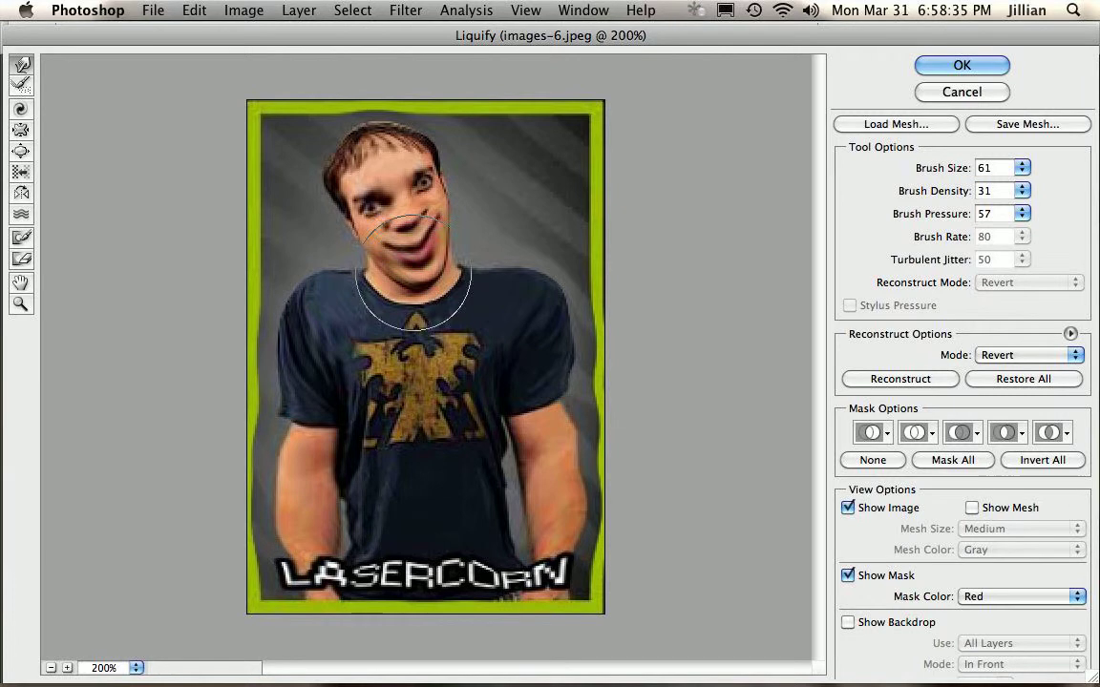
mouse_move(343, 277)
mouse_down()
mouse_move(391, 243)
mouse_move(460, 256)
mouse_move(435, 283)
mouse_up()
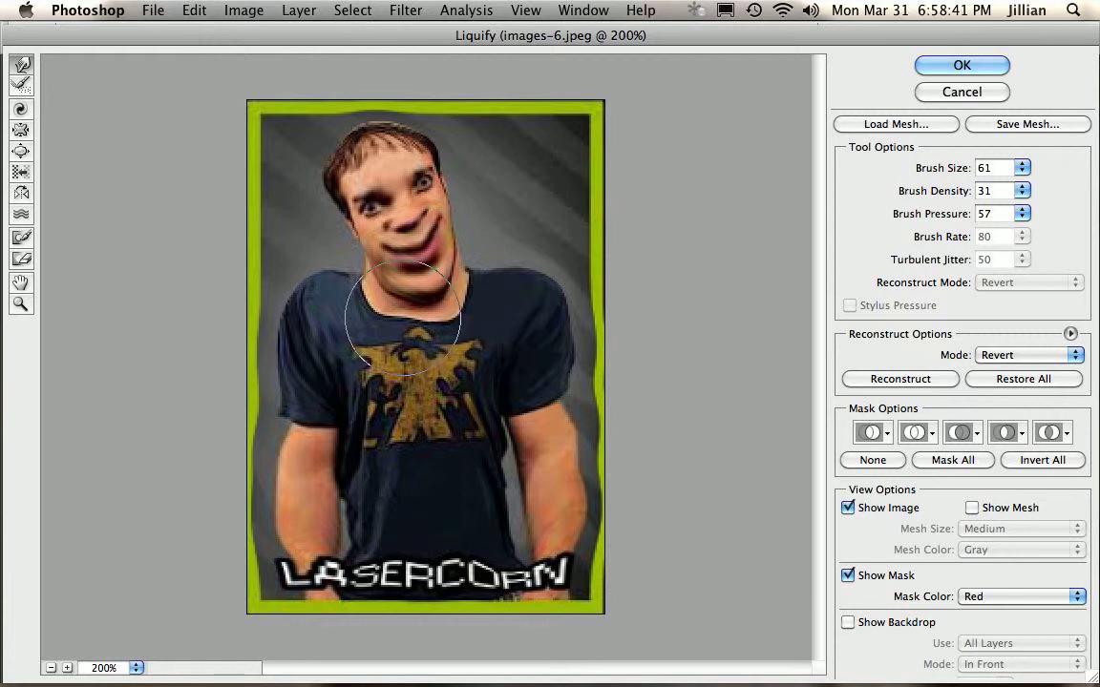
drag(407, 316, 418, 321)
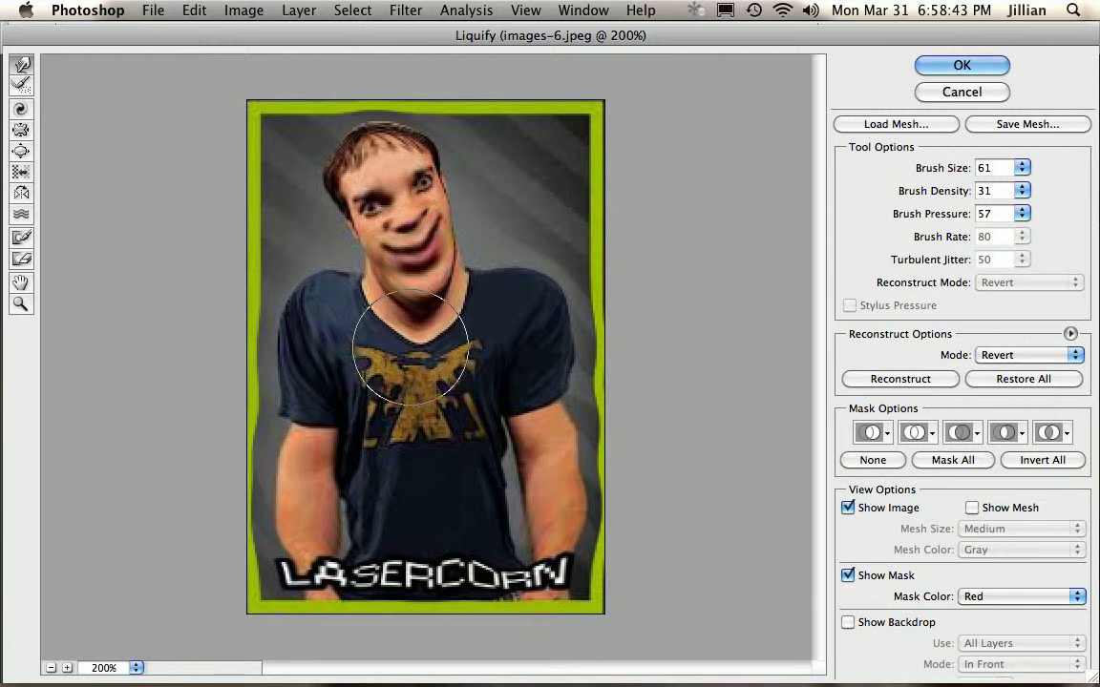
mouse_move(446, 327)
mouse_down()
mouse_move(434, 319)
mouse_move(440, 339)
mouse_move(459, 343)
mouse_move(392, 380)
mouse_move(384, 359)
mouse_move(339, 356)
mouse_move(363, 379)
mouse_move(361, 368)
mouse_move(408, 381)
mouse_move(393, 356)
mouse_move(455, 343)
mouse_move(447, 395)
mouse_move(428, 348)
mouse_up()
mouse_move(389, 298)
mouse_down()
mouse_move(356, 291)
mouse_move(378, 303)
mouse_up()
mouse_move(444, 284)
mouse_down()
mouse_move(452, 292)
mouse_move(407, 313)
mouse_move(416, 317)
mouse_move(405, 279)
mouse_move(370, 263)
mouse_up()
mouse_move(439, 247)
mouse_down()
mouse_move(497, 253)
mouse_move(388, 201)
mouse_move(369, 207)
mouse_move(425, 168)
mouse_up()
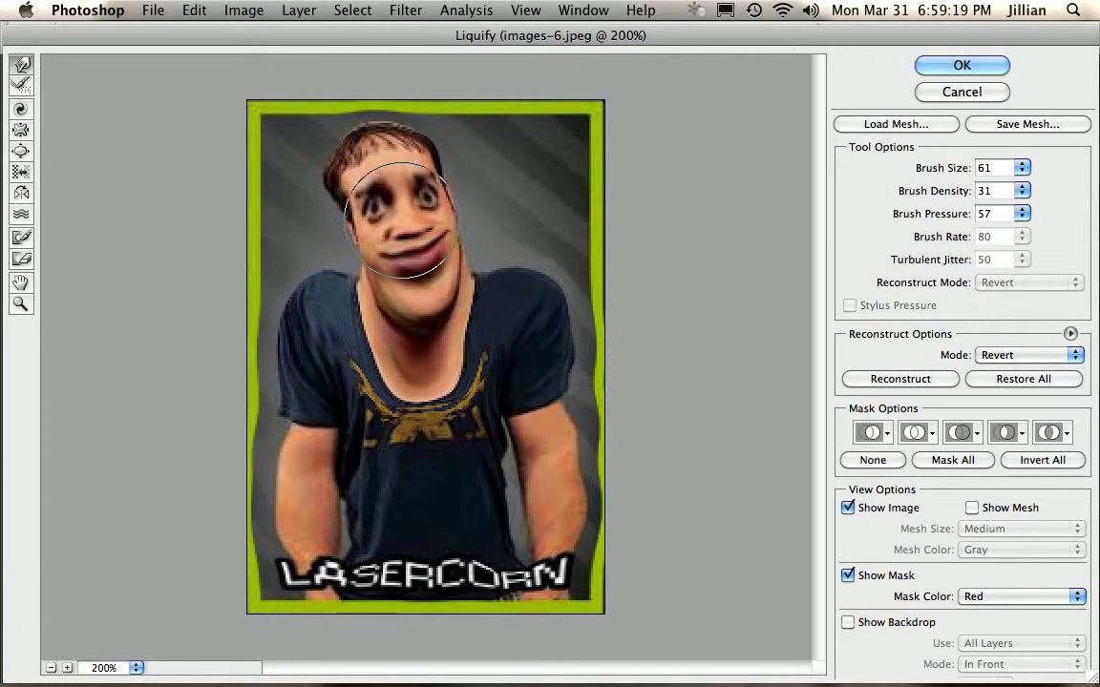
Smear the eyes down, sag the neckline into a deep V, raise the left shoulder, and apply Liquify.
mouse_move(419, 266)
mouse_down()
mouse_move(387, 260)
mouse_move(456, 246)
mouse_up()
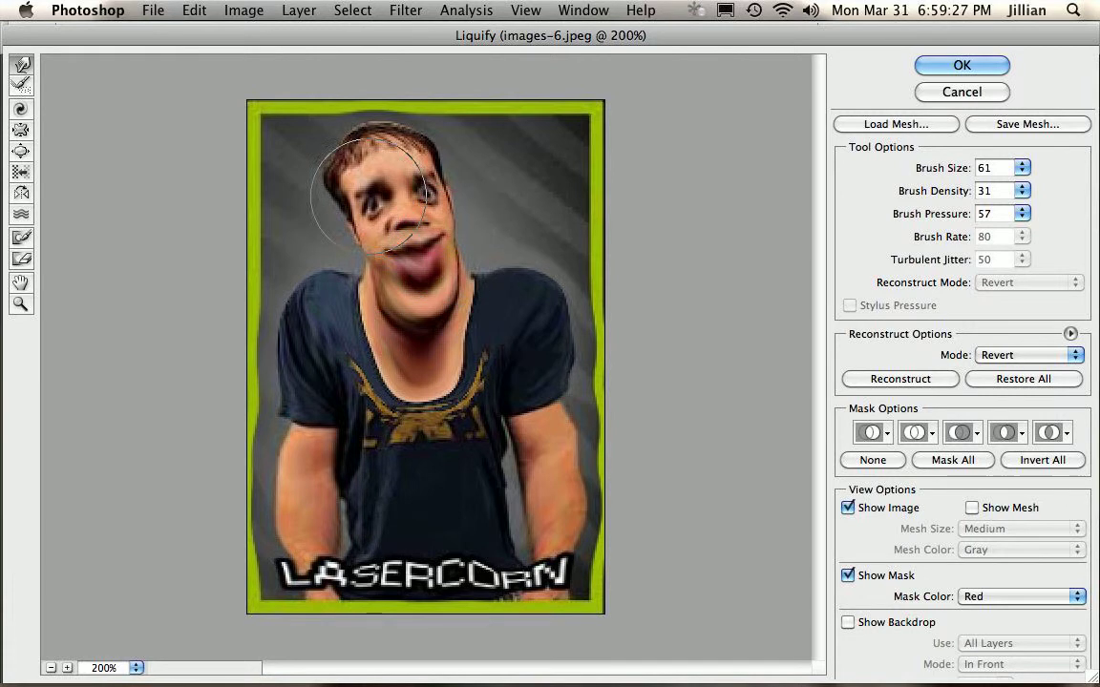
mouse_move(371, 210)
mouse_down()
mouse_move(378, 226)
mouse_move(310, 180)
mouse_move(334, 143)
mouse_move(405, 151)
mouse_move(426, 180)
mouse_move(377, 128)
mouse_move(362, 134)
mouse_move(377, 124)
mouse_move(402, 150)
mouse_move(356, 123)
mouse_move(392, 118)
mouse_up()
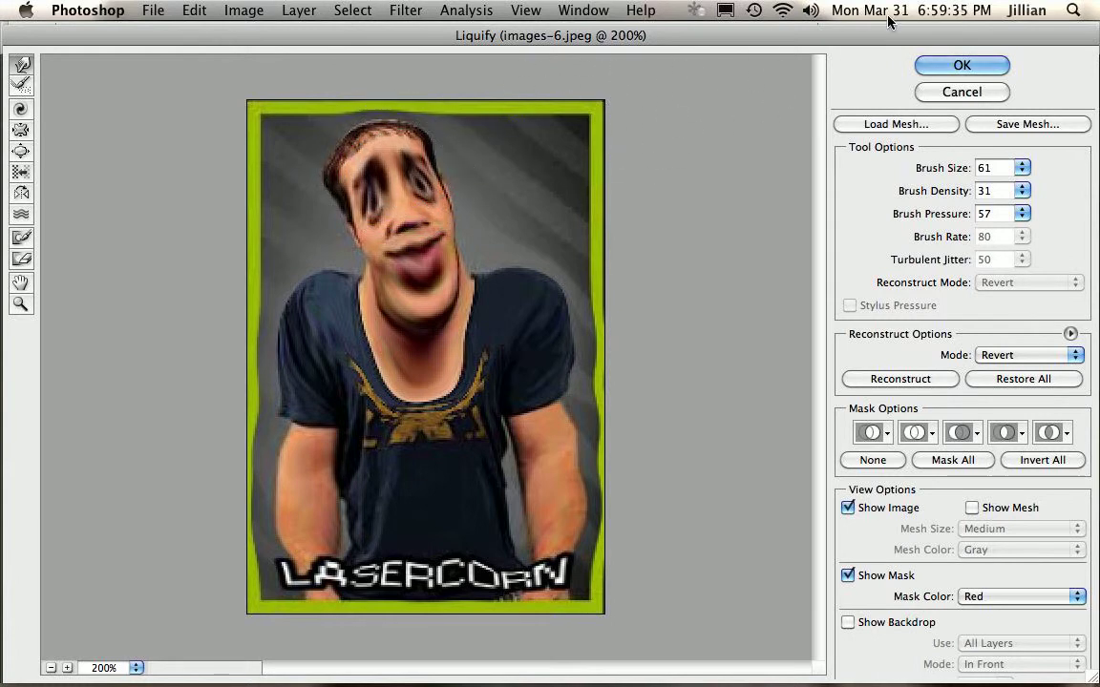
mouse_move(441, 418)
mouse_down()
mouse_move(435, 425)
mouse_move(417, 400)
mouse_move(400, 437)
mouse_up()
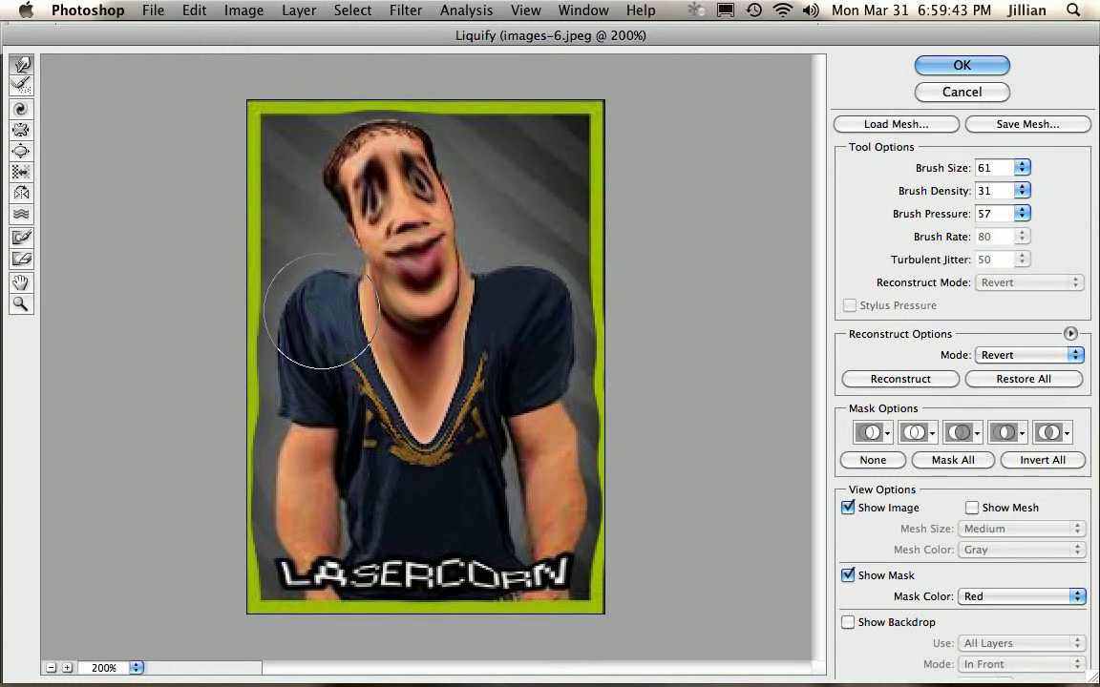
drag(282, 319, 301, 298)
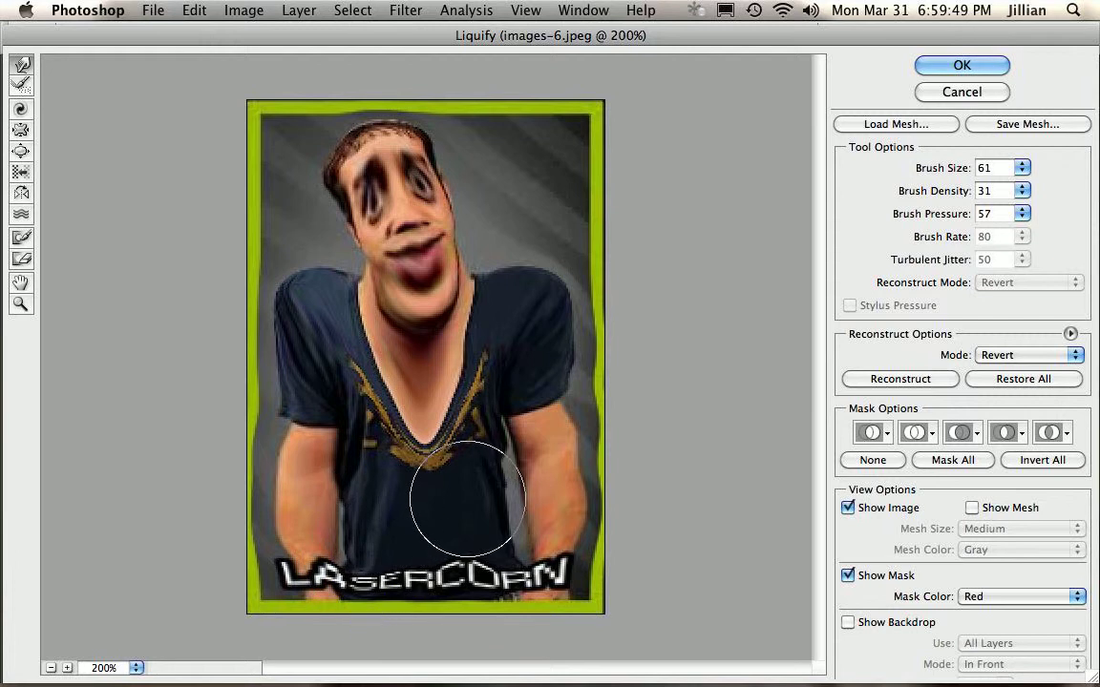
click(931, 65)
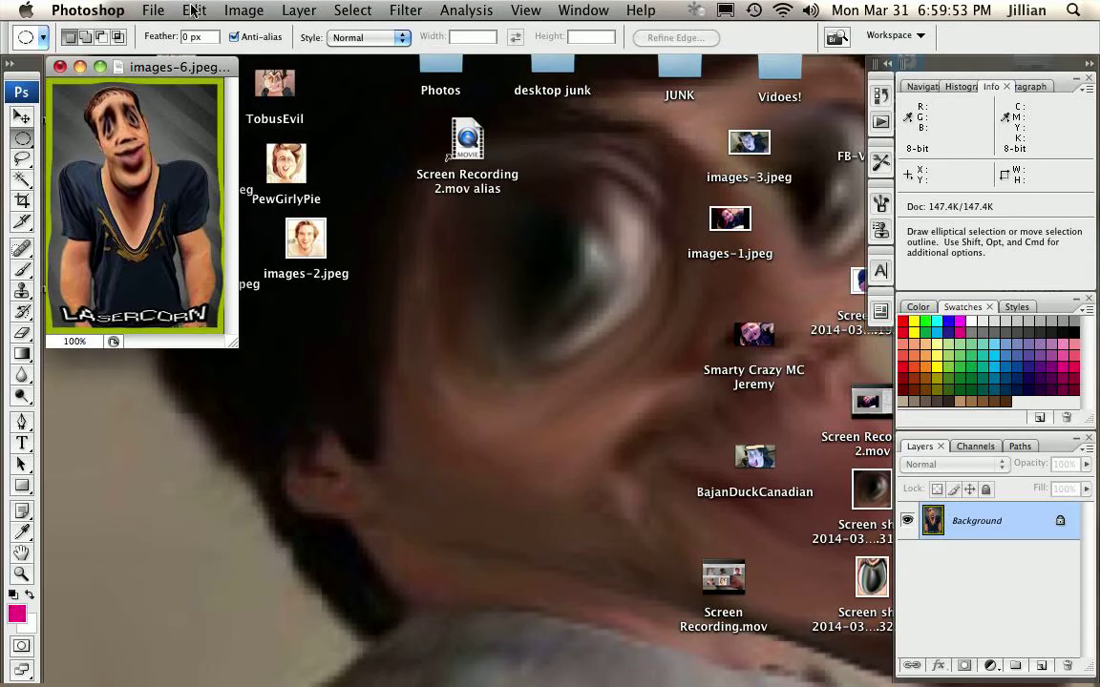
Save the card to the Desktop as JPEG 'LaserStrongCorn' at Maximum quality and close its window.
click(162, 10)
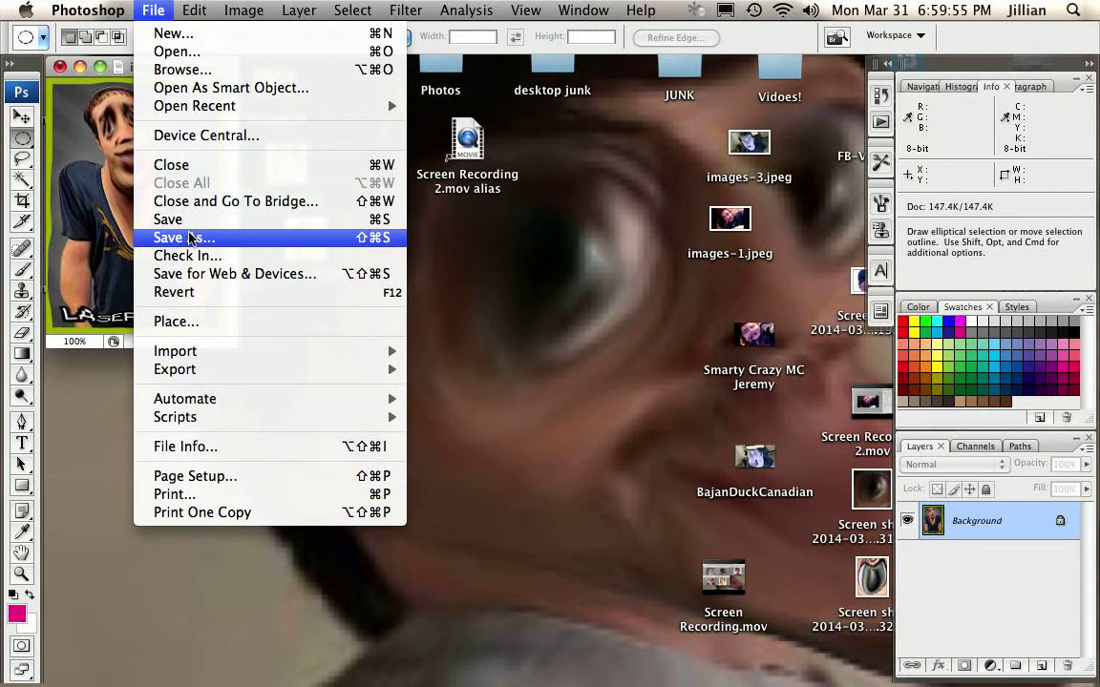
click(186, 236)
click(514, 161)
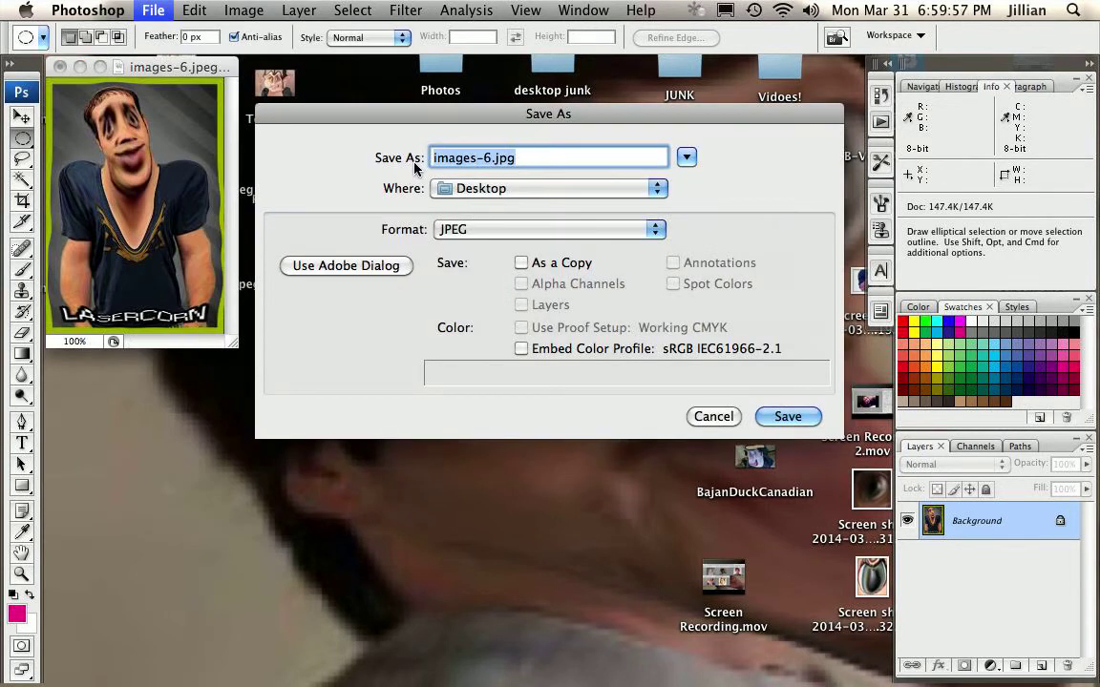
text(LaserStrongCorn)
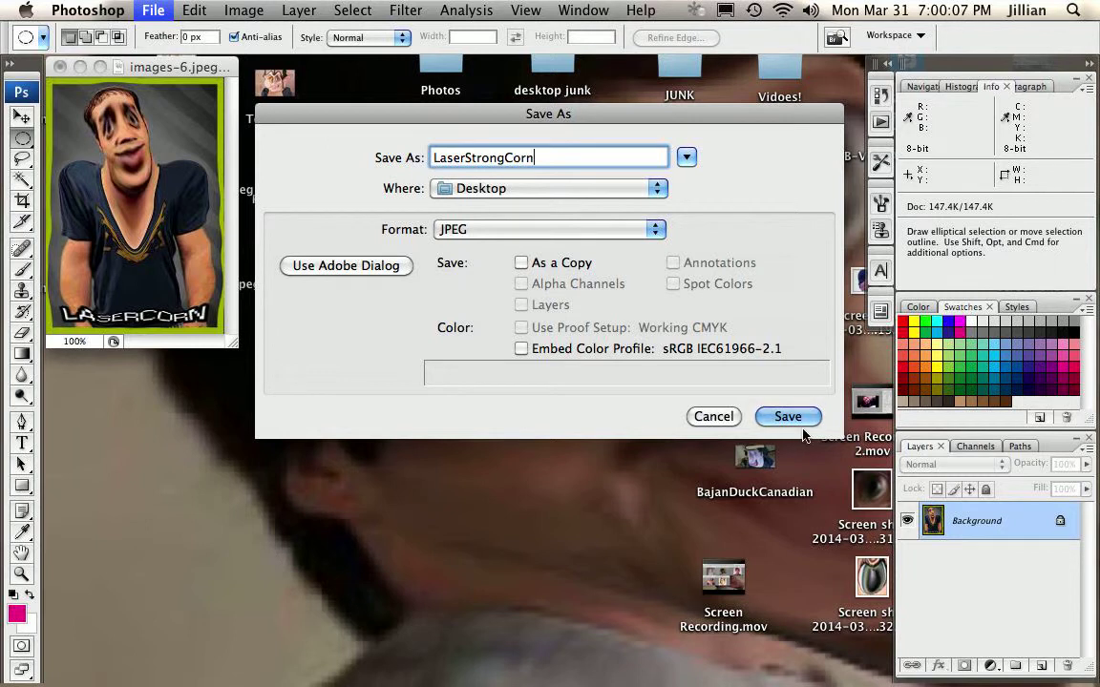
click(788, 417)
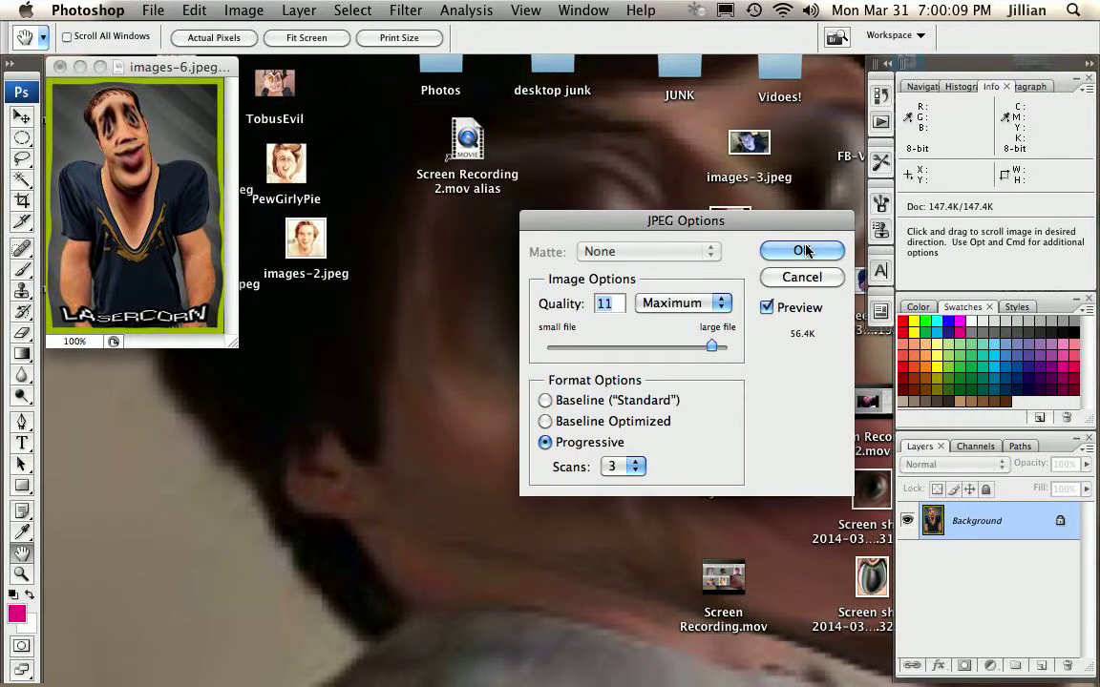
key(Return)
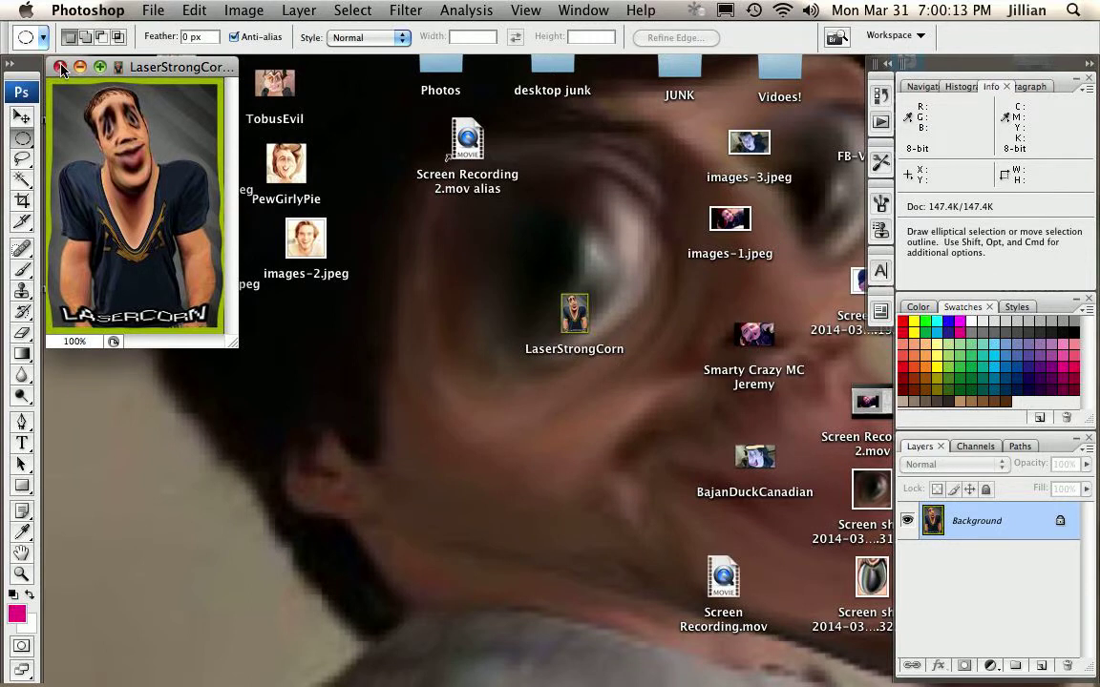
click(60, 67)
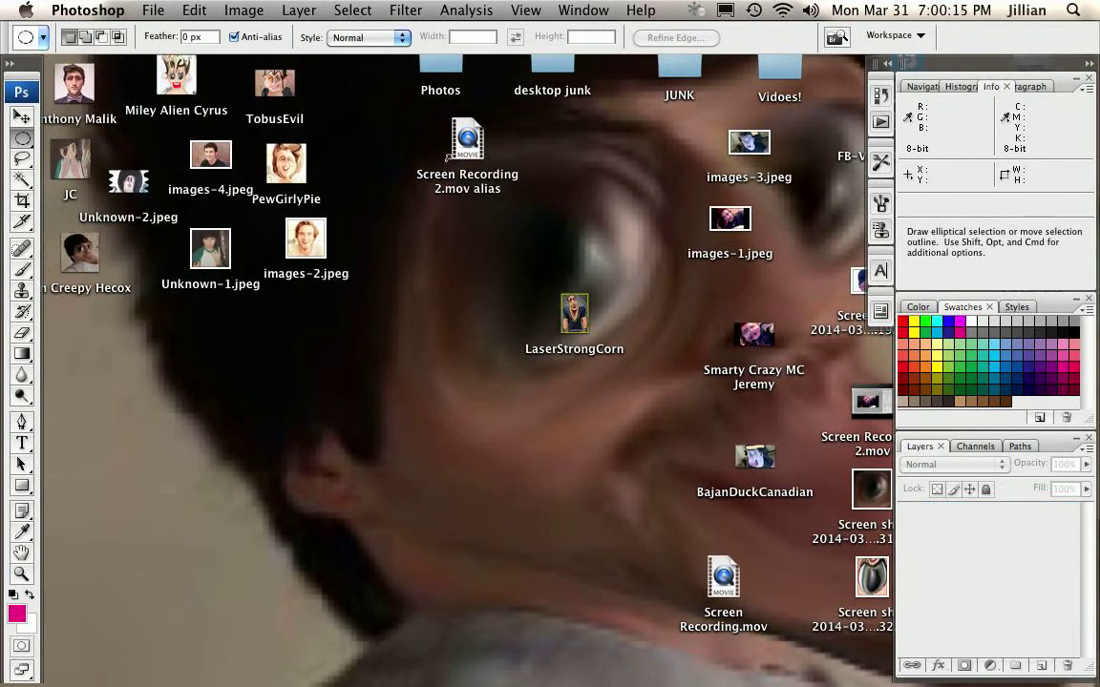
Drag Unknown.jpeg from the desktop onto Photoshop's Dock icon to open the JOVENSHIRE card.
drag(982, 501, 983, 649)
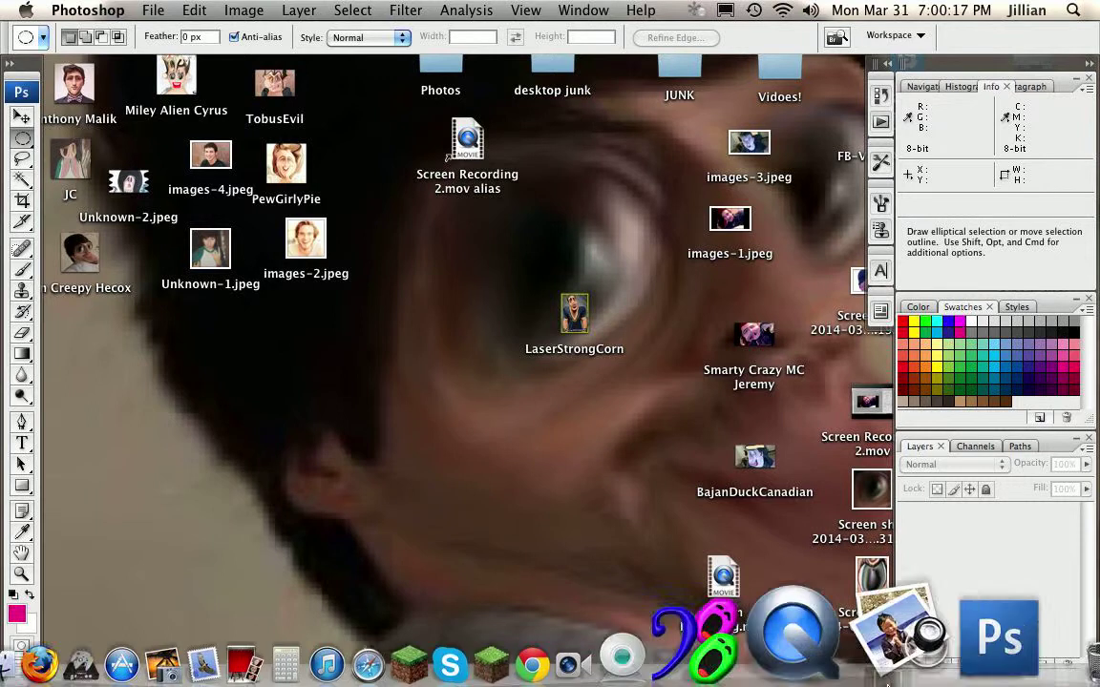
drag(982, 649, 983, 650)
key(super+q)
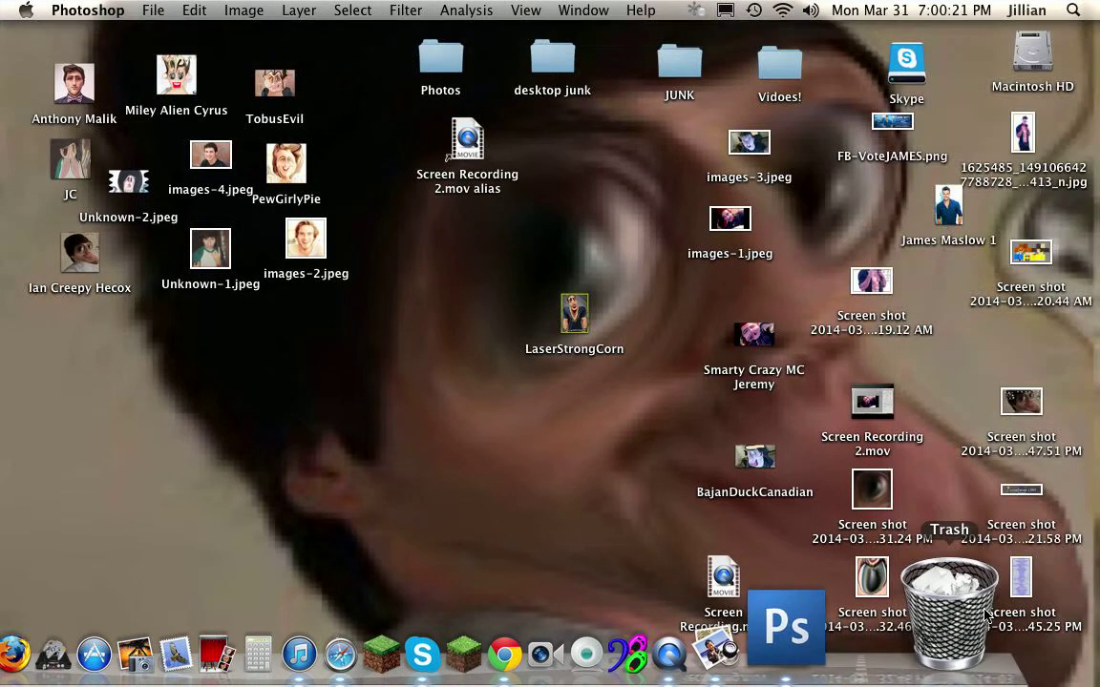
mouse_move(932, 516)
mouse_down()
mouse_move(845, 649)
mouse_move(912, 630)
mouse_up()
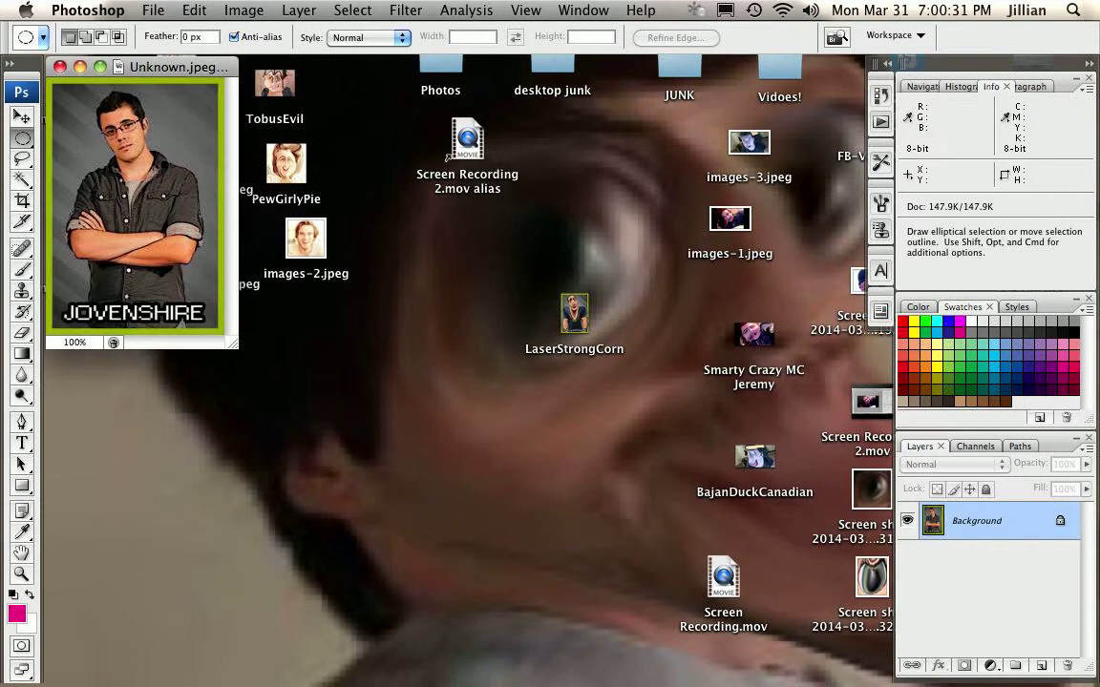
Start the Liquify filter on Unknown.jpeg with the preview zoomed to 200%.
click(392, 12)
click(413, 127)
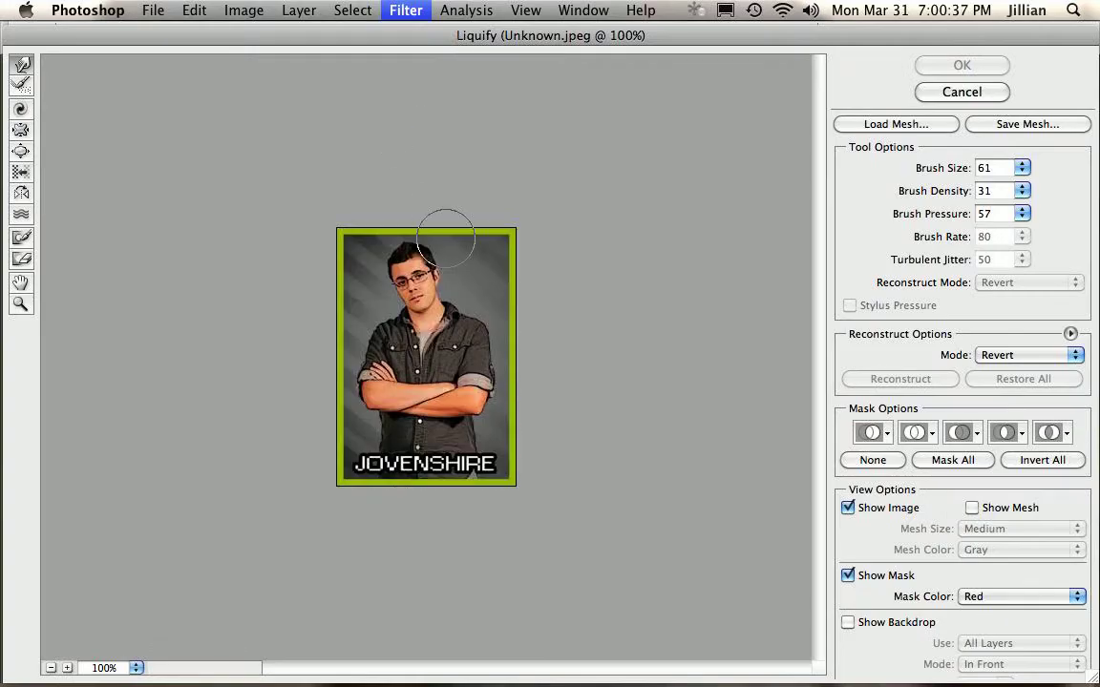
click(446, 236)
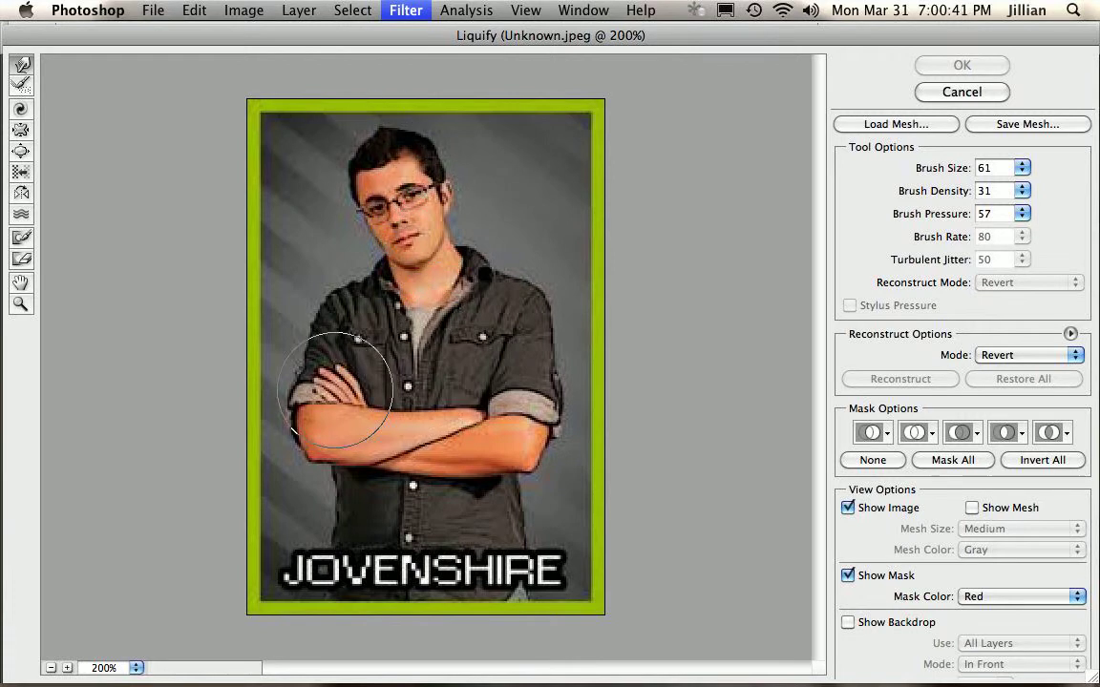
Hunch both shoulders up, spike the hair, widen the head, and pull the jaw and chin down-left.
drag(326, 308, 303, 272)
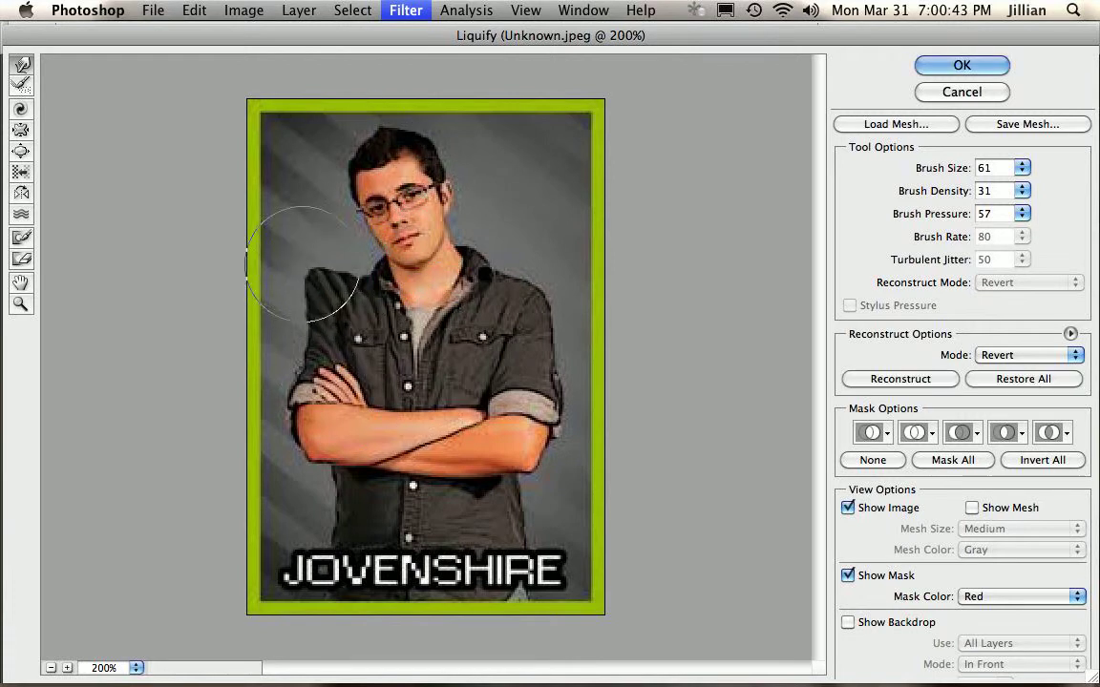
drag(530, 291, 485, 257)
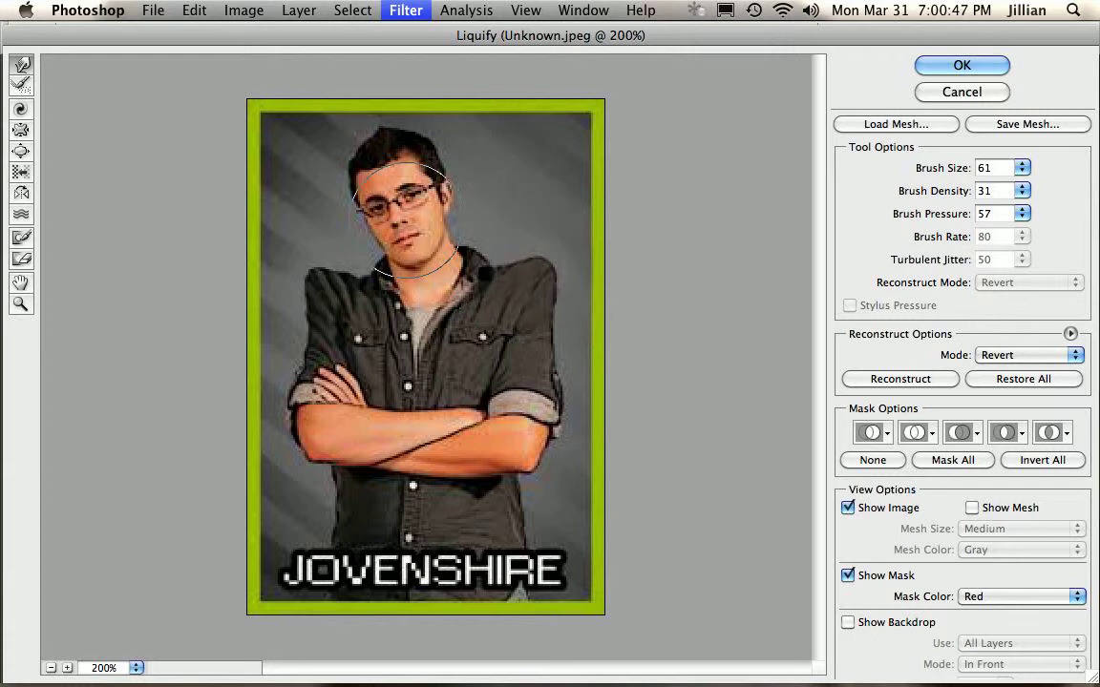
drag(427, 181, 486, 160)
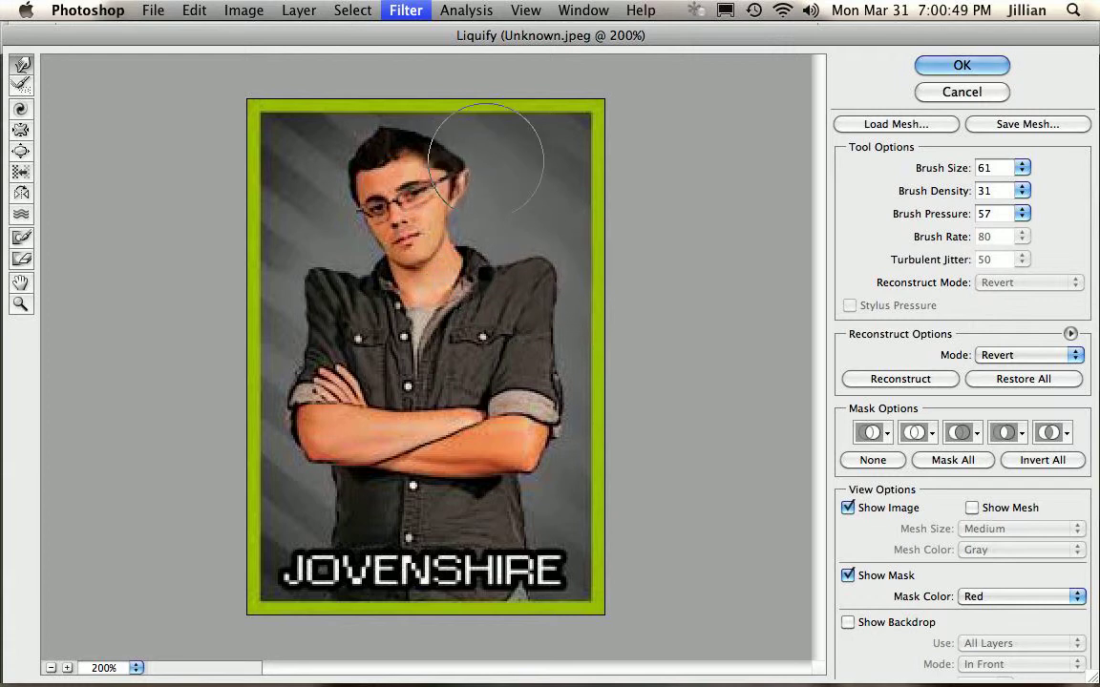
drag(356, 203, 308, 175)
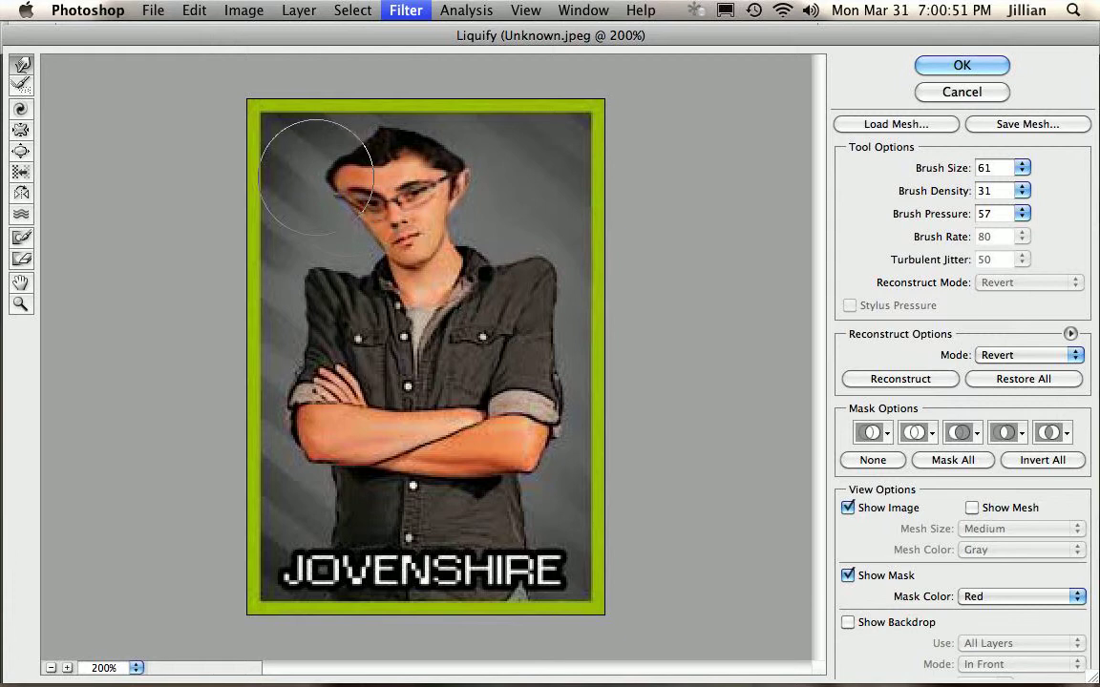
mouse_move(410, 170)
mouse_down()
mouse_move(353, 167)
mouse_move(425, 161)
mouse_move(411, 110)
mouse_up()
drag(391, 247, 361, 256)
mouse_move(430, 240)
mouse_down()
mouse_move(406, 284)
mouse_move(427, 281)
mouse_move(431, 236)
mouse_move(376, 249)
mouse_up()
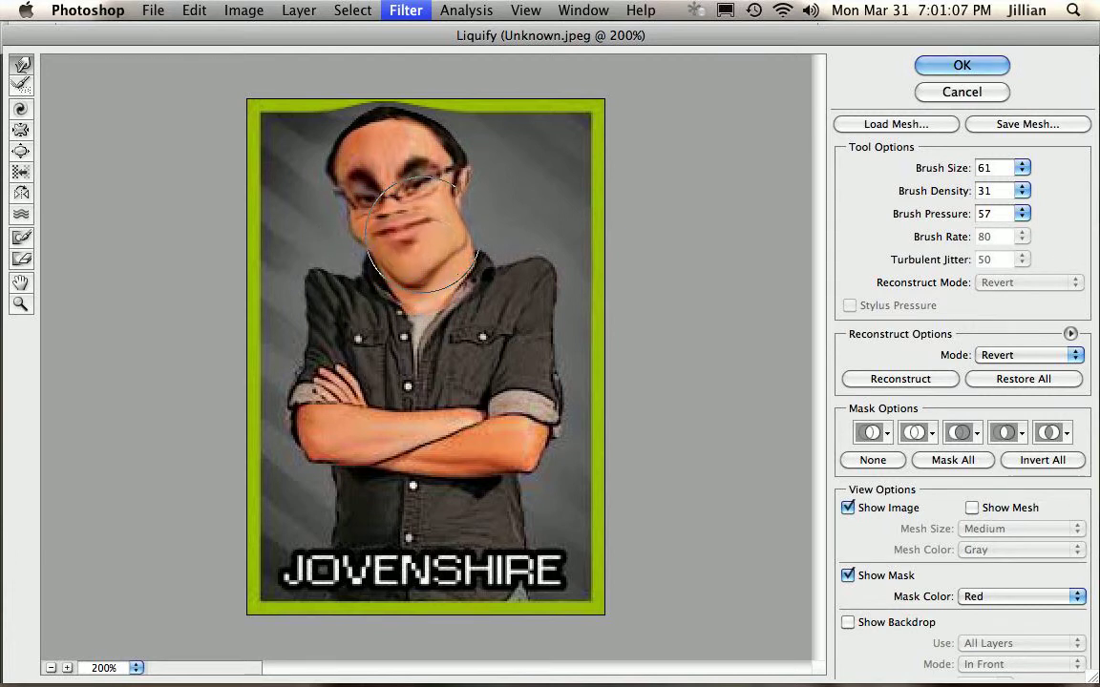
drag(415, 258, 417, 272)
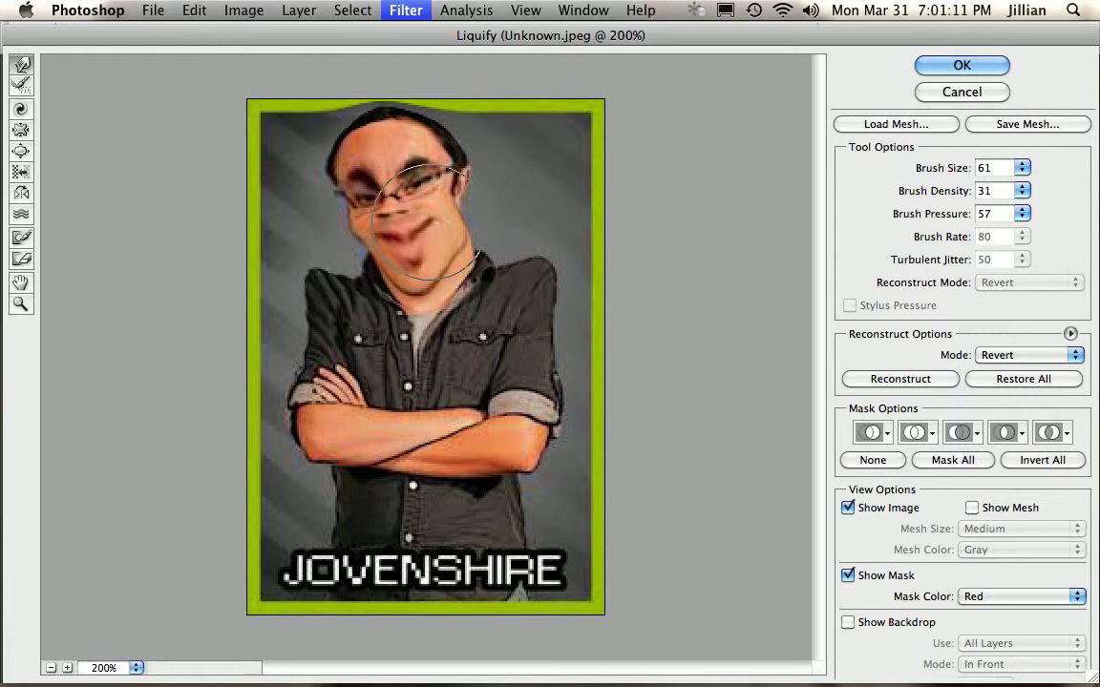
Smear the eyes and forehead into dark shapes and widen the cheeks and left side of the head.
mouse_move(412, 163)
mouse_down()
mouse_move(362, 150)
mouse_move(356, 135)
mouse_move(368, 143)
mouse_up()
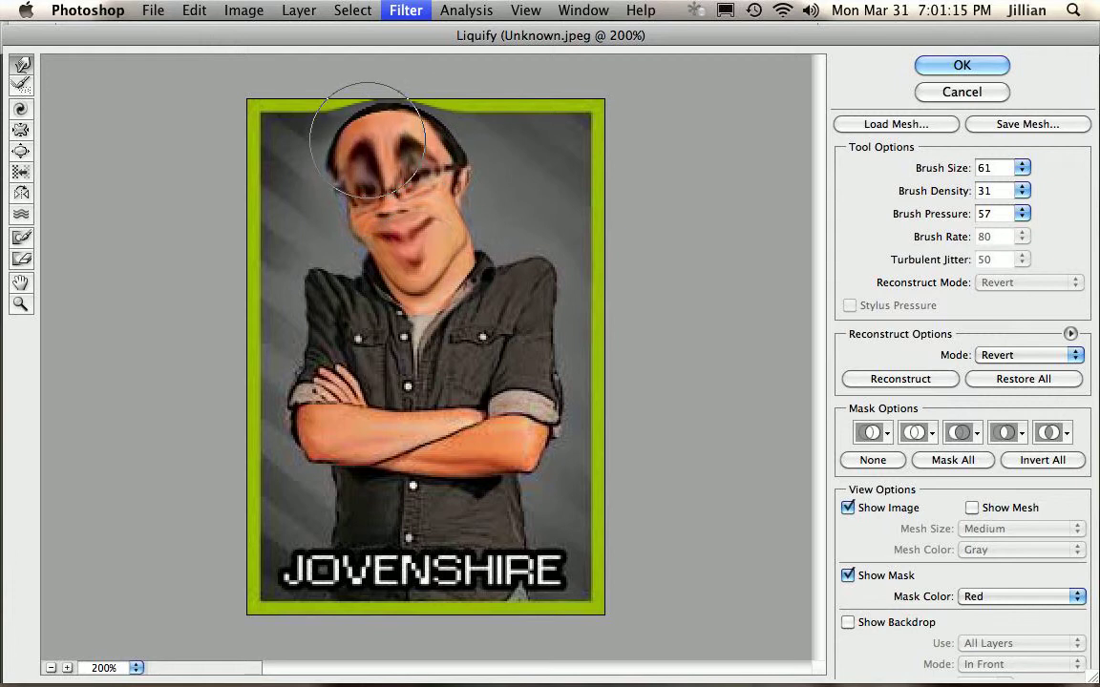
drag(384, 244, 369, 258)
mouse_move(449, 253)
mouse_down()
mouse_move(487, 224)
mouse_move(410, 221)
mouse_move(467, 202)
mouse_move(456, 183)
mouse_move(496, 182)
mouse_up()
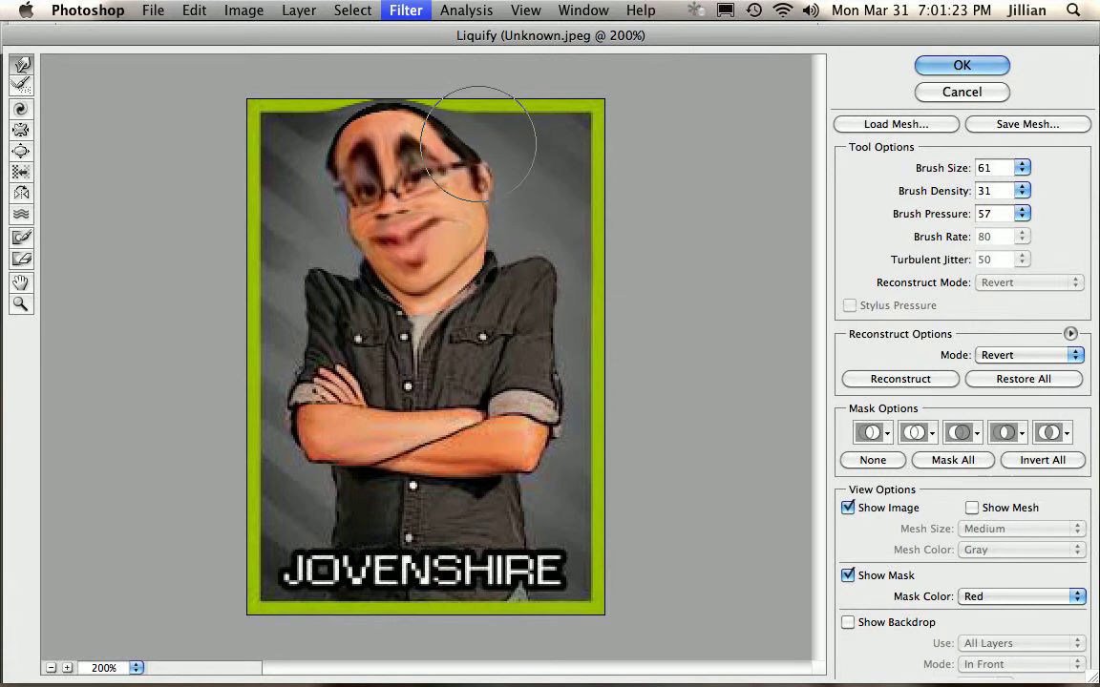
mouse_move(308, 124)
mouse_down()
mouse_move(321, 152)
mouse_move(344, 86)
mouse_move(317, 106)
mouse_up()
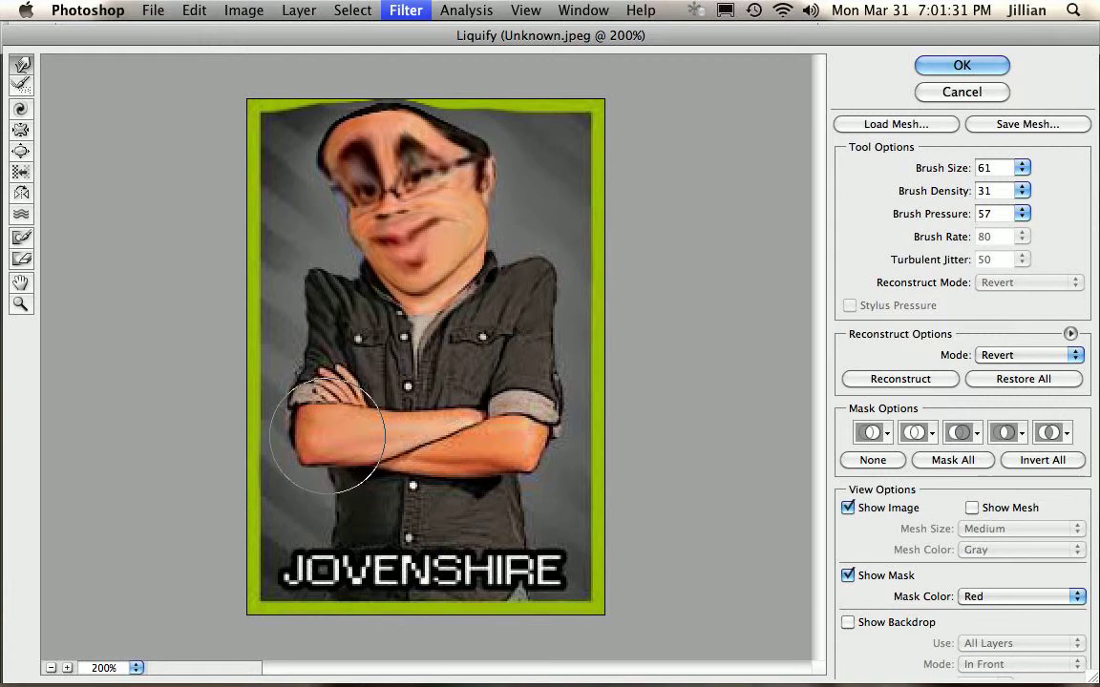
Bulge the left elbow and right forearm outward and reshape both shoulders.
mouse_move(331, 445)
mouse_down()
mouse_move(319, 417)
mouse_move(300, 418)
mouse_up()
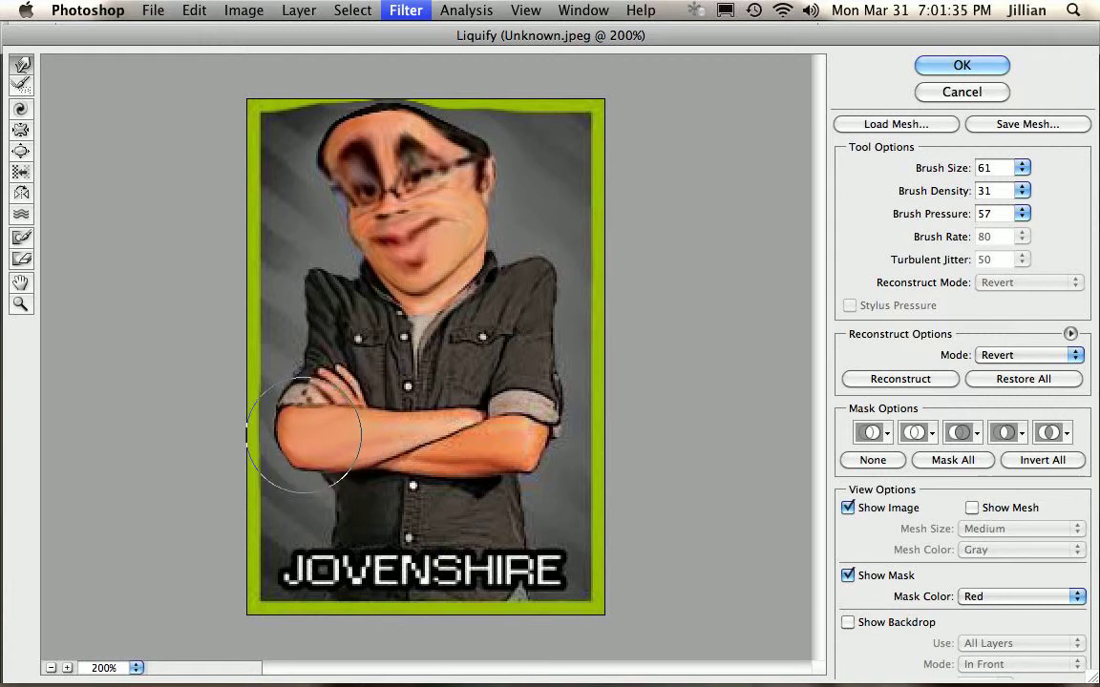
mouse_move(558, 453)
mouse_down()
mouse_move(525, 454)
mouse_move(564, 471)
mouse_move(558, 453)
mouse_up()
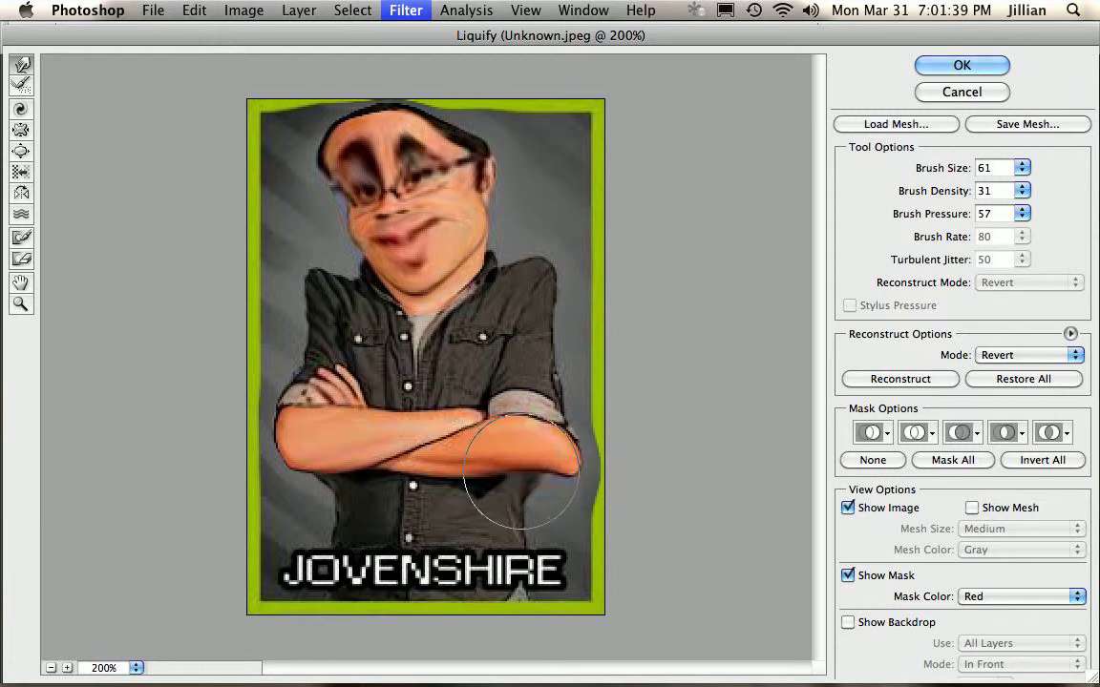
mouse_move(555, 298)
mouse_down()
mouse_move(601, 348)
mouse_move(569, 387)
mouse_up()
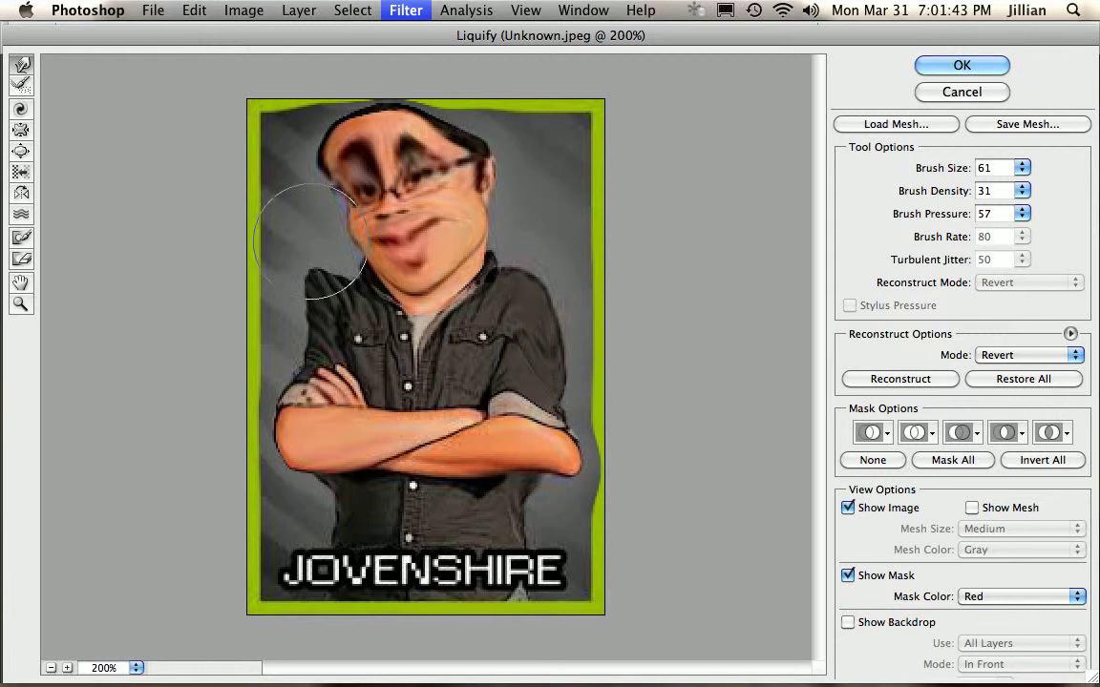
mouse_move(272, 239)
mouse_down()
mouse_move(272, 339)
mouse_move(297, 354)
mouse_move(329, 408)
mouse_move(346, 359)
mouse_move(315, 286)
mouse_move(324, 334)
mouse_up()
Bend the right forearm inward, push the hand and thumb down-left, and smear grey over the left border.
mouse_move(516, 419)
mouse_down()
mouse_move(473, 405)
mouse_move(400, 448)
mouse_move(387, 486)
mouse_move(418, 488)
mouse_move(391, 445)
mouse_move(381, 455)
mouse_move(348, 442)
mouse_move(307, 512)
mouse_move(438, 442)
mouse_move(479, 454)
mouse_move(552, 520)
mouse_move(468, 417)
mouse_move(539, 477)
mouse_move(535, 528)
mouse_move(451, 396)
mouse_move(331, 283)
mouse_move(387, 303)
mouse_up()
mouse_move(304, 287)
mouse_down()
mouse_move(257, 368)
mouse_move(262, 392)
mouse_move(324, 460)
mouse_move(258, 465)
mouse_move(243, 399)
mouse_move(305, 478)
mouse_move(296, 449)
mouse_move(356, 492)
mouse_move(282, 386)
mouse_move(301, 373)
mouse_move(356, 422)
mouse_move(323, 437)
mouse_up()
mouse_move(269, 486)
mouse_down()
mouse_move(252, 486)
mouse_move(237, 442)
mouse_move(257, 422)
mouse_move(217, 405)
mouse_move(233, 528)
mouse_move(227, 616)
mouse_move(239, 592)
mouse_move(216, 601)
mouse_move(229, 619)
mouse_up()
Twist the JOVENSHIRE lettering and the pants just above it.
mouse_move(534, 582)
mouse_down()
mouse_move(584, 579)
mouse_move(550, 576)
mouse_move(566, 569)
mouse_up()
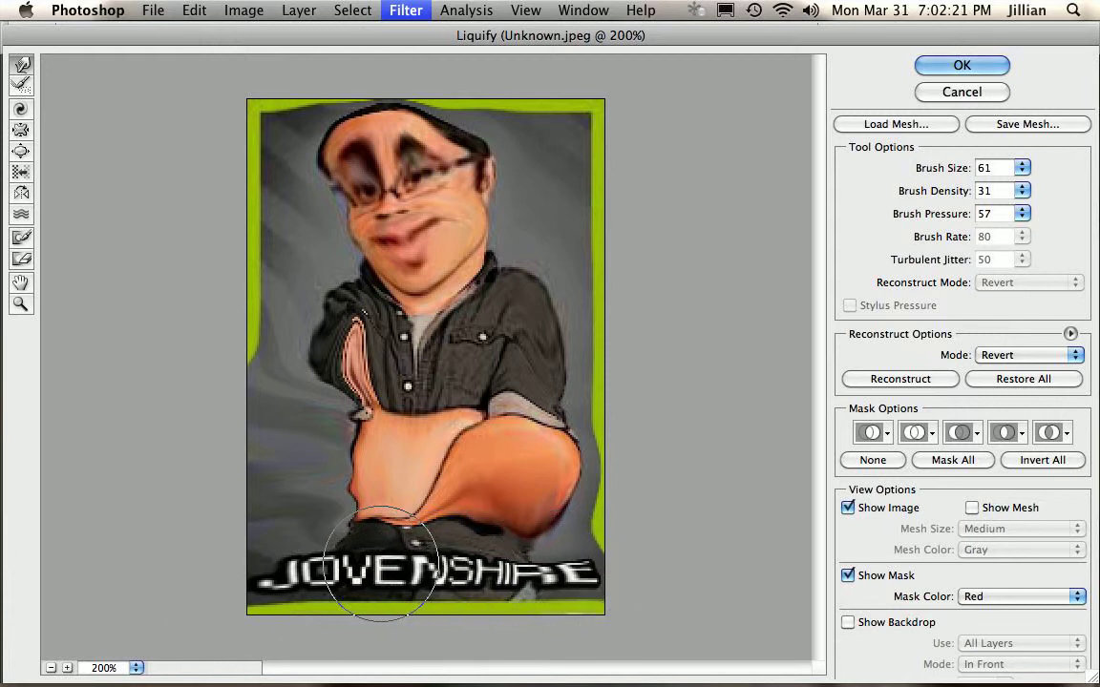
mouse_move(294, 468)
mouse_down()
mouse_move(270, 583)
mouse_move(319, 534)
mouse_move(361, 611)
mouse_move(367, 548)
mouse_move(353, 487)
mouse_move(363, 520)
mouse_move(372, 511)
mouse_move(465, 562)
mouse_move(449, 535)
mouse_move(458, 530)
mouse_move(558, 611)
mouse_move(587, 602)
mouse_move(589, 630)
mouse_up()
mouse_move(302, 565)
mouse_down()
mouse_move(344, 515)
mouse_move(403, 504)
mouse_move(475, 523)
mouse_move(516, 563)
mouse_move(442, 490)
mouse_move(393, 479)
mouse_move(565, 568)
mouse_move(609, 578)
mouse_move(596, 587)
mouse_move(601, 569)
mouse_move(597, 588)
mouse_move(592, 562)
mouse_move(609, 658)
mouse_up()
mouse_move(353, 535)
mouse_down()
mouse_move(306, 503)
mouse_move(319, 491)
mouse_move(361, 620)
mouse_move(396, 606)
mouse_up()
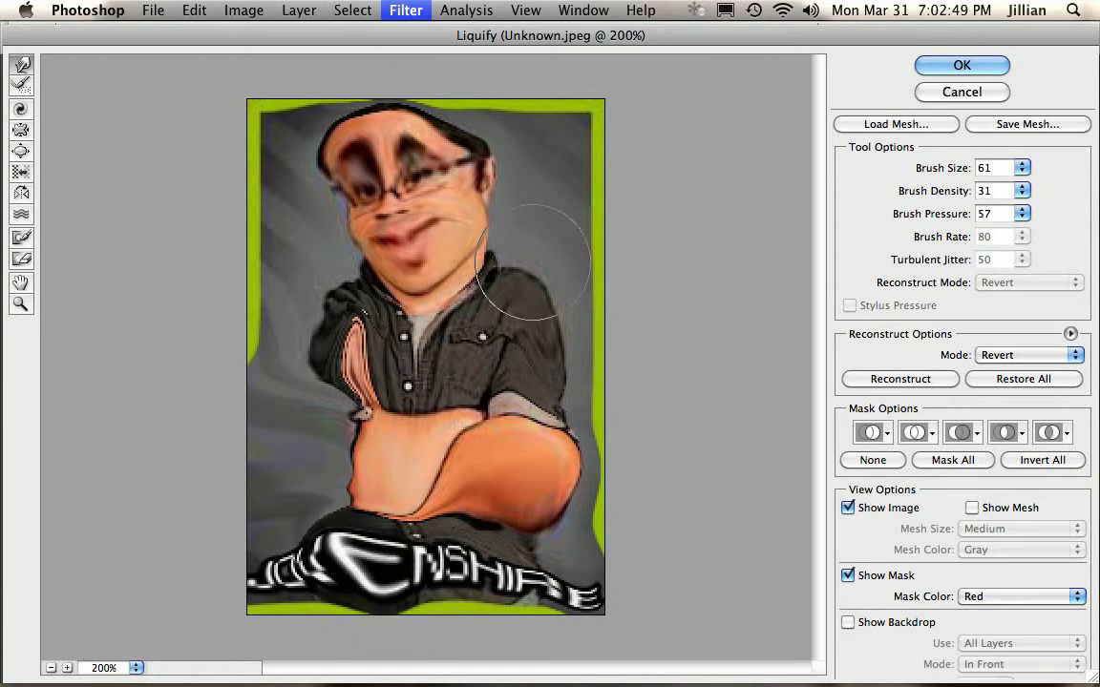
Reshape the hand into a huge bulging fist, adjust the thumb, and warp the neck and collar.
drag(362, 315, 341, 322)
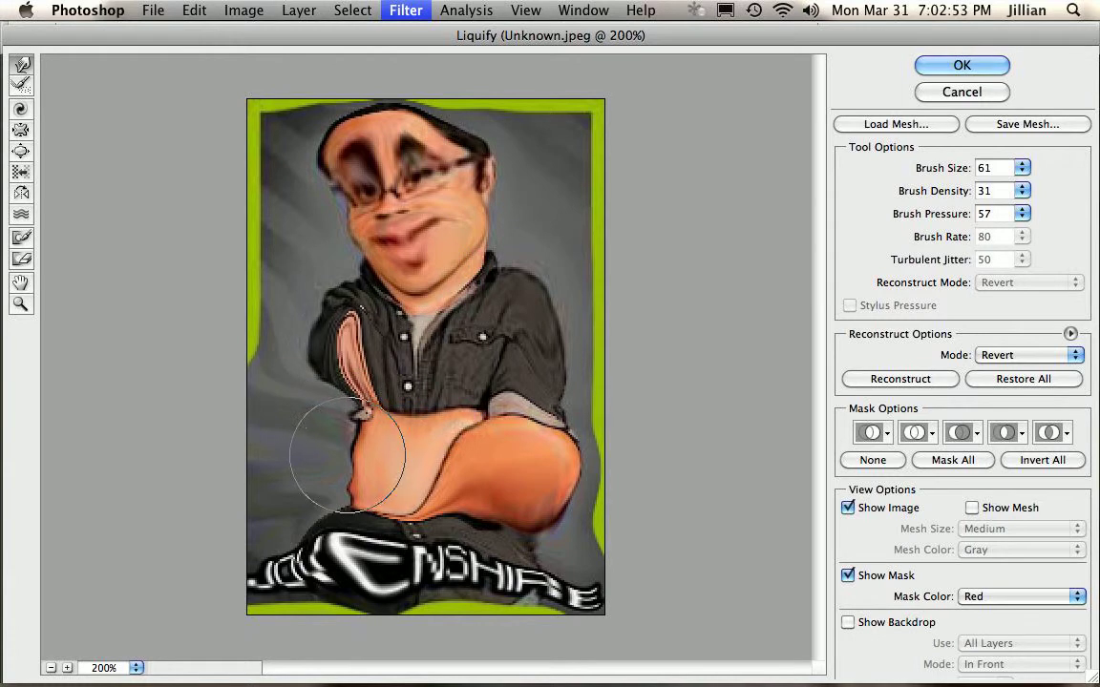
mouse_move(354, 474)
mouse_down()
mouse_move(336, 463)
mouse_move(326, 479)
mouse_up()
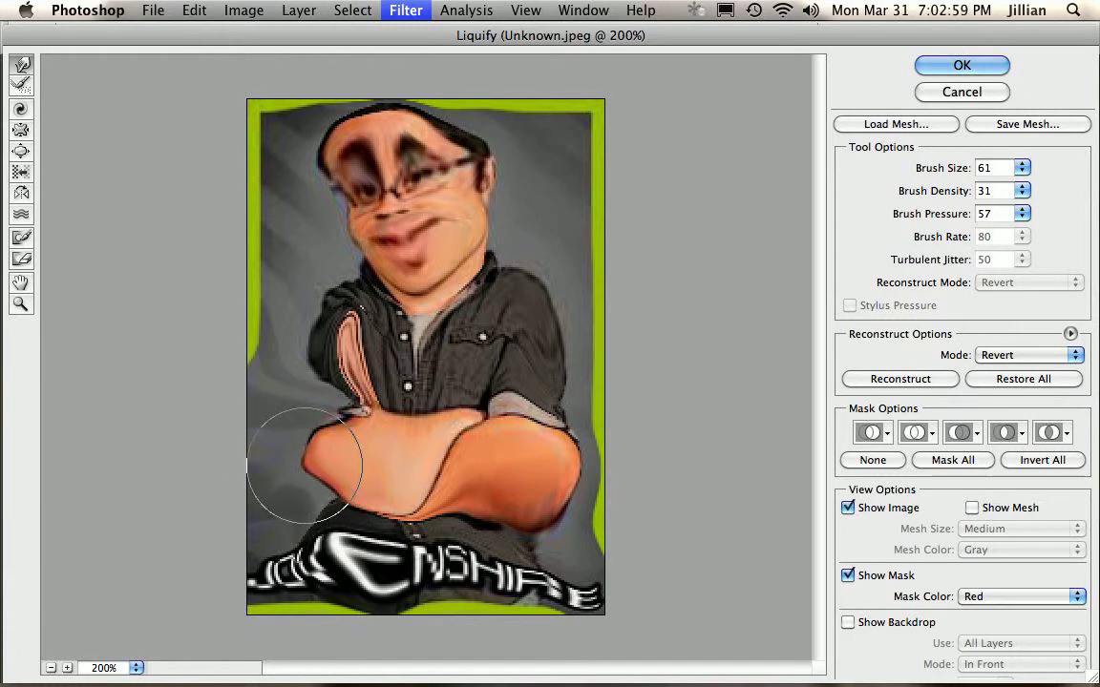
mouse_move(336, 445)
mouse_down()
mouse_move(315, 431)
mouse_move(338, 418)
mouse_up()
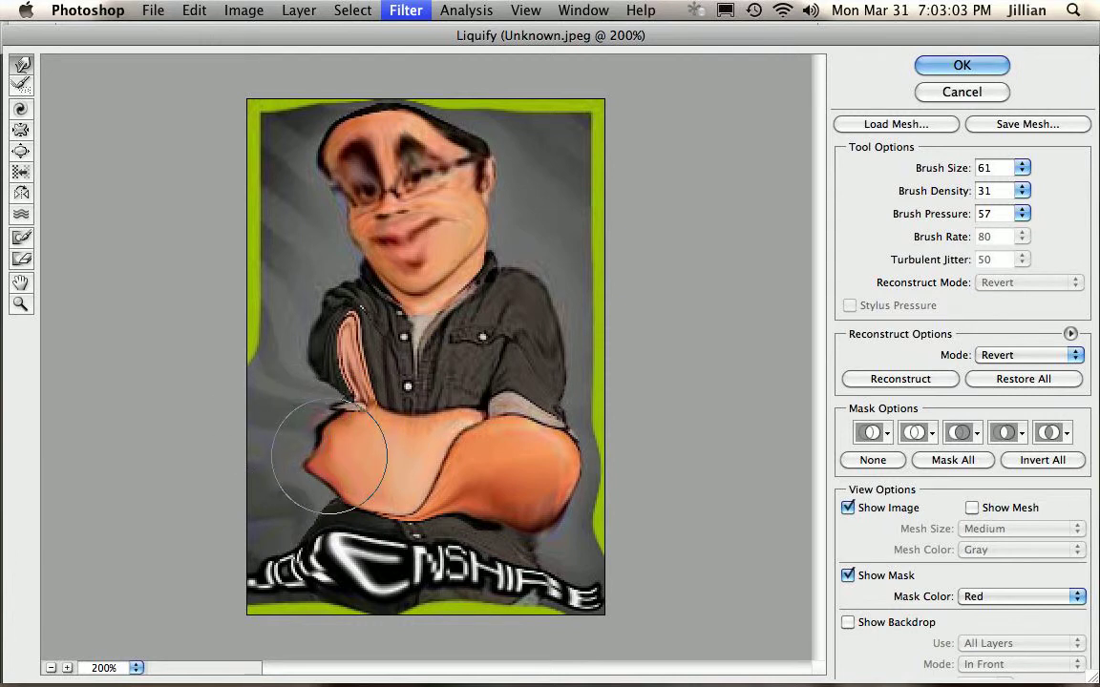
drag(341, 448, 357, 473)
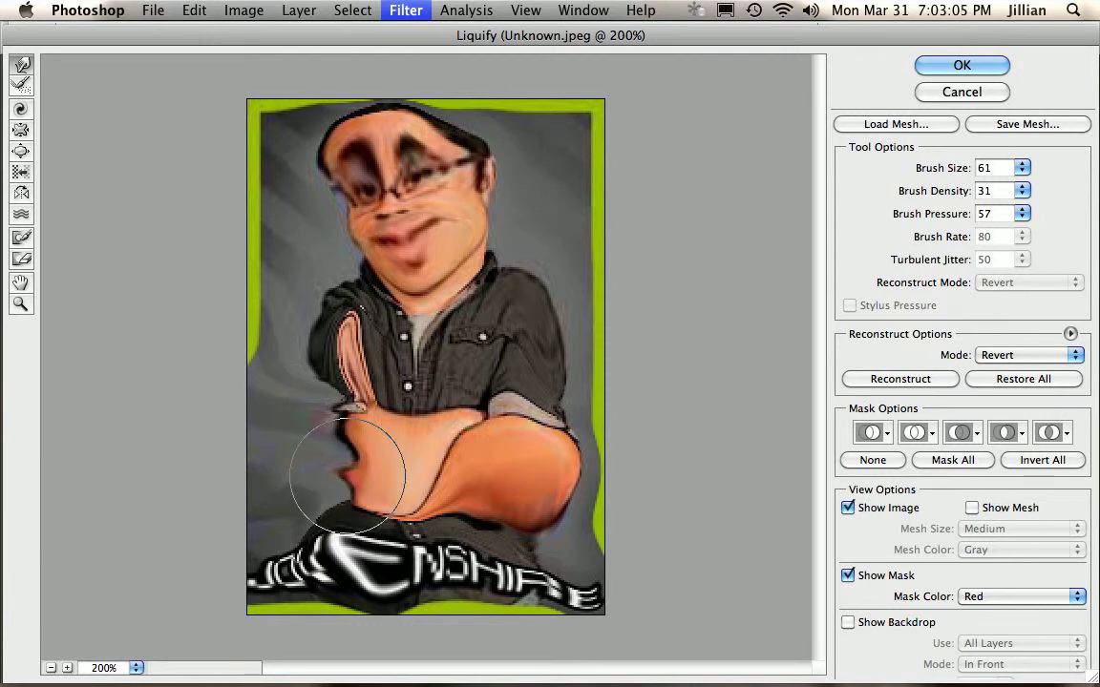
drag(314, 436, 323, 439)
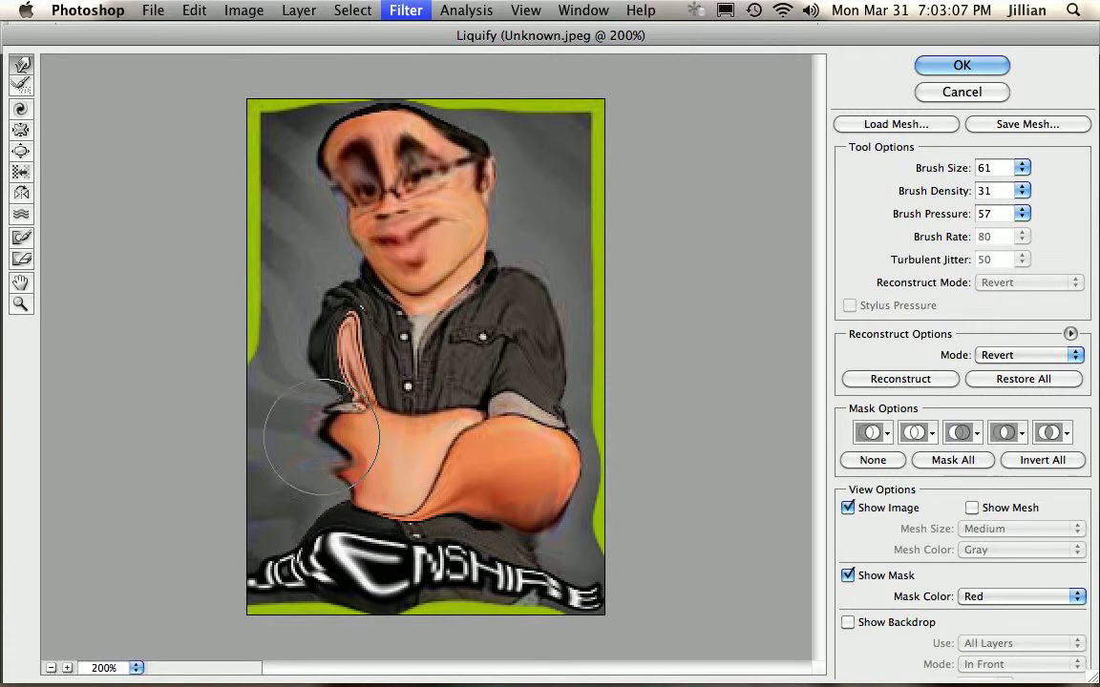
mouse_move(347, 489)
mouse_down()
mouse_move(352, 474)
mouse_move(302, 493)
mouse_move(344, 467)
mouse_move(319, 478)
mouse_move(331, 478)
mouse_up()
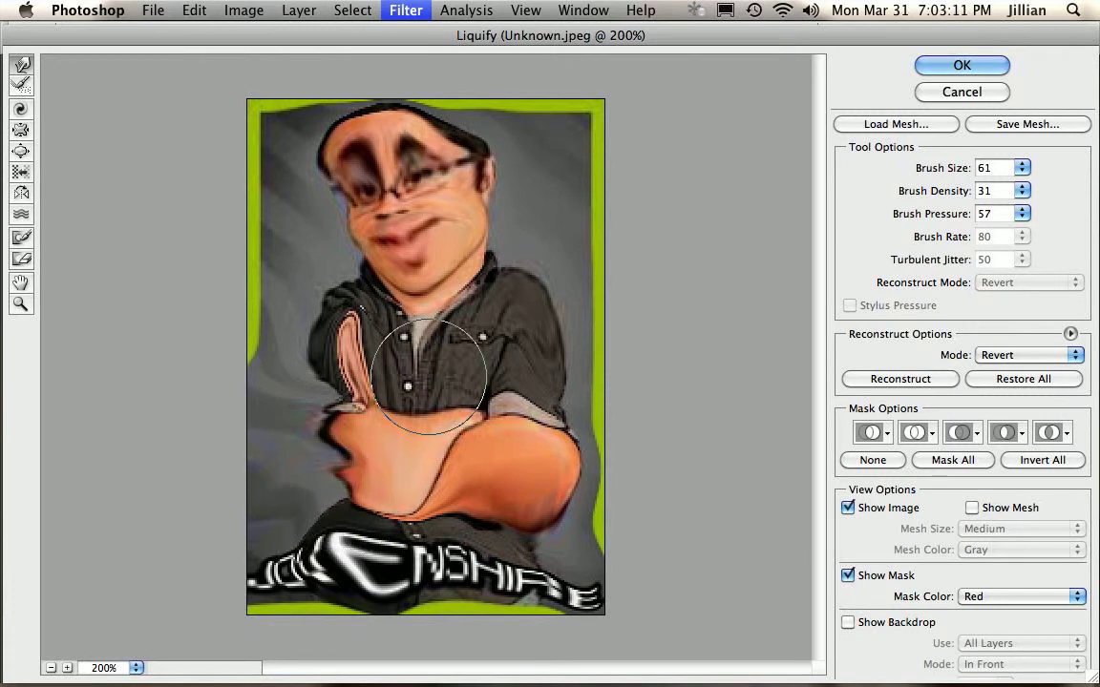
drag(352, 342, 331, 310)
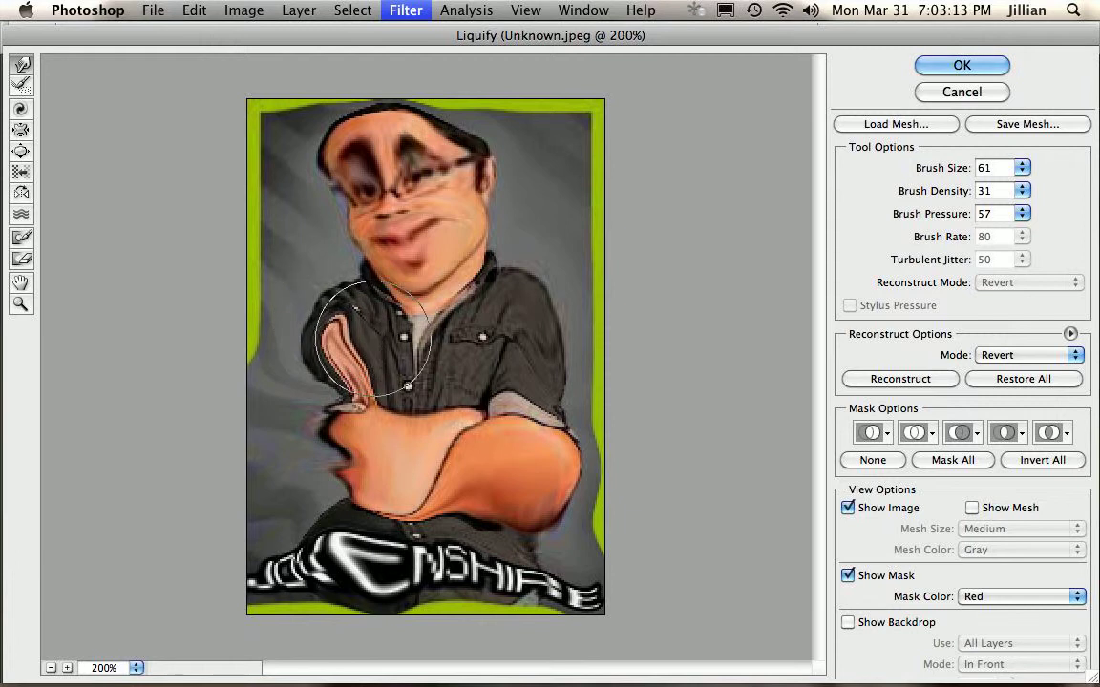
mouse_move(415, 456)
mouse_down()
mouse_move(349, 468)
mouse_move(362, 448)
mouse_move(410, 515)
mouse_up()
mouse_move(506, 294)
mouse_down()
mouse_move(391, 320)
mouse_move(417, 329)
mouse_move(310, 320)
mouse_move(368, 344)
mouse_move(392, 329)
mouse_move(426, 353)
mouse_move(320, 305)
mouse_move(454, 312)
mouse_move(415, 320)
mouse_move(392, 296)
mouse_move(352, 303)
mouse_up()
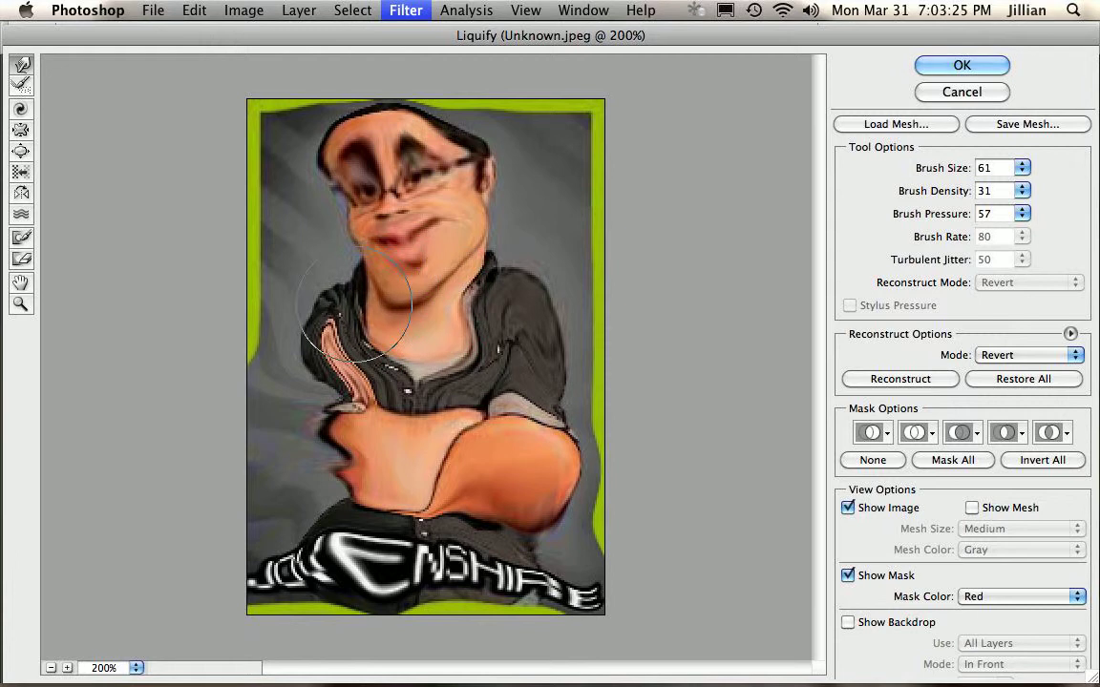
Stretch the chin and neck further, then apply the Liquify warp to Unknown.jpeg.
mouse_move(459, 291)
mouse_down()
mouse_move(487, 303)
mouse_move(468, 315)
mouse_move(430, 289)
mouse_move(368, 286)
mouse_move(484, 263)
mouse_move(401, 229)
mouse_move(343, 225)
mouse_move(324, 238)
mouse_move(330, 227)
mouse_move(287, 205)
mouse_move(277, 158)
mouse_move(305, 143)
mouse_move(466, 174)
mouse_move(533, 142)
mouse_move(527, 136)
mouse_move(503, 136)
mouse_move(489, 162)
mouse_move(444, 138)
mouse_move(494, 210)
mouse_move(245, 162)
mouse_move(300, 219)
mouse_move(287, 196)
mouse_move(336, 277)
mouse_move(262, 210)
mouse_move(315, 233)
mouse_up()
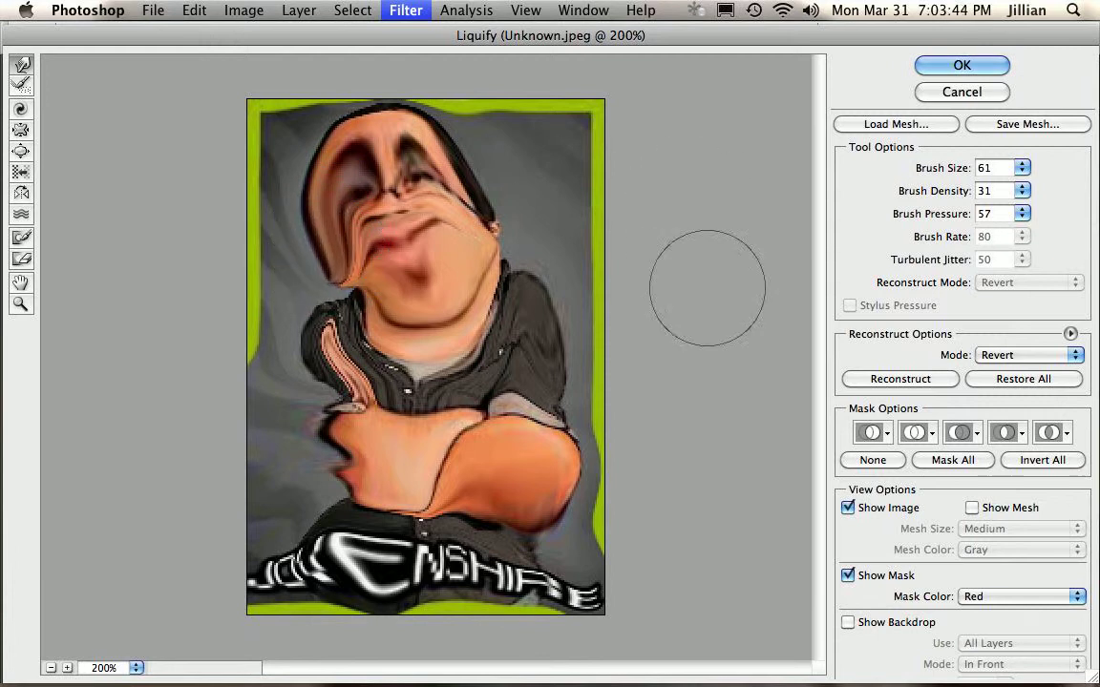
click(936, 65)
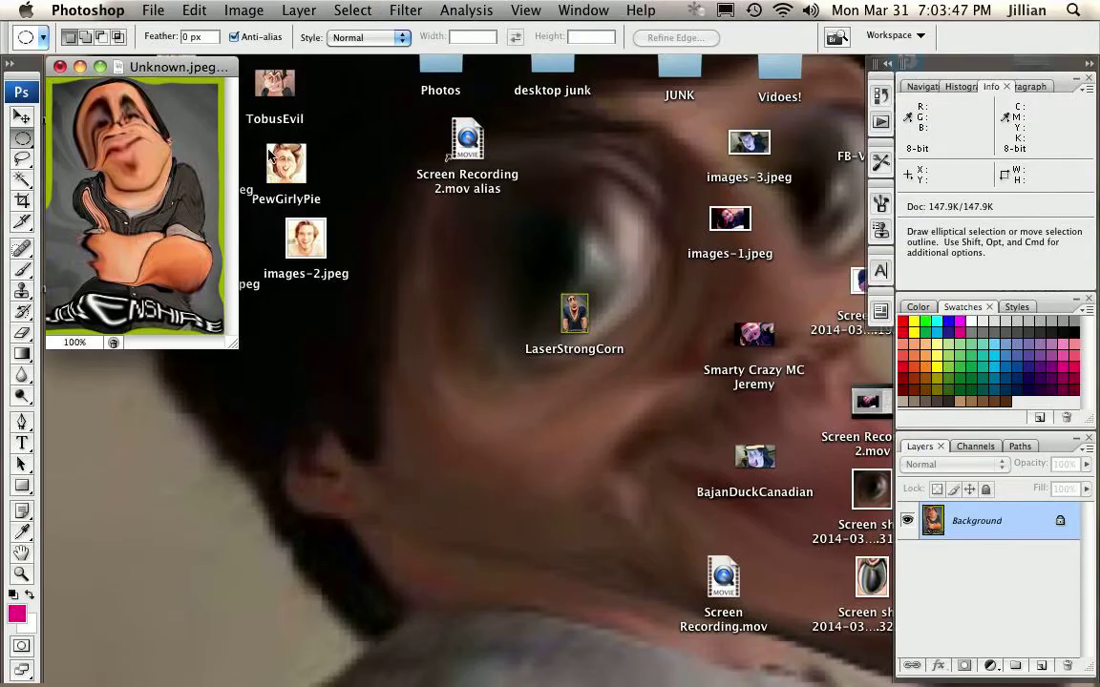
Save the warped card to the Desktop as the JPEG 'JovenWideShire' with default JPEG options.
click(153, 9)
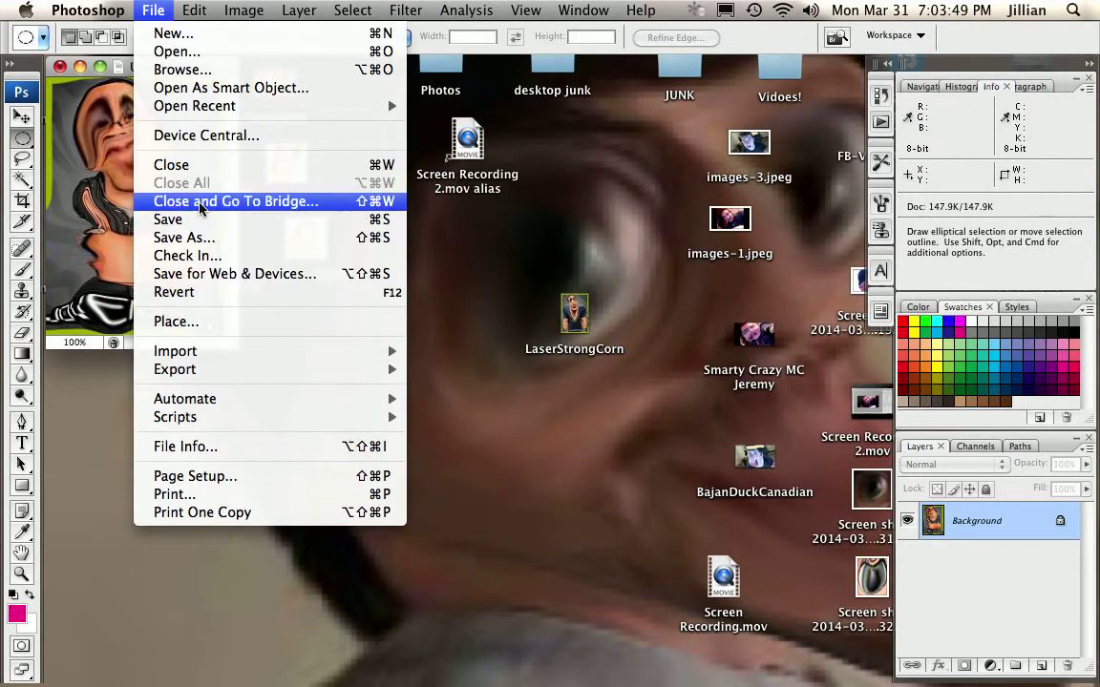
click(172, 236)
click(543, 155)
text(JovenWideShire)
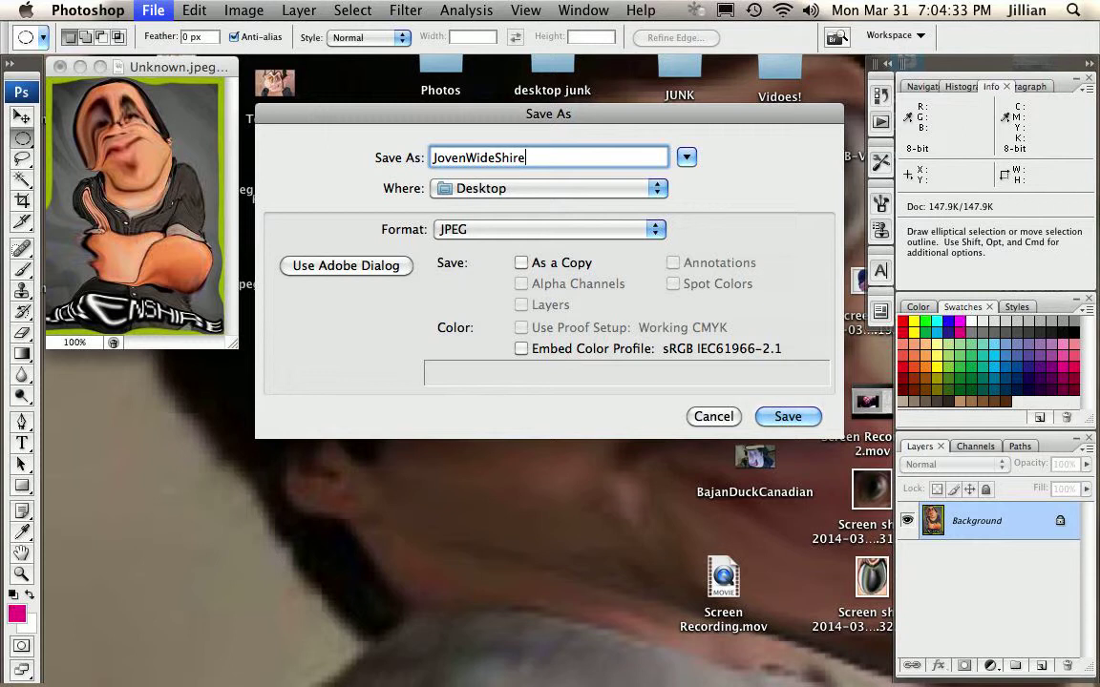
click(788, 416)
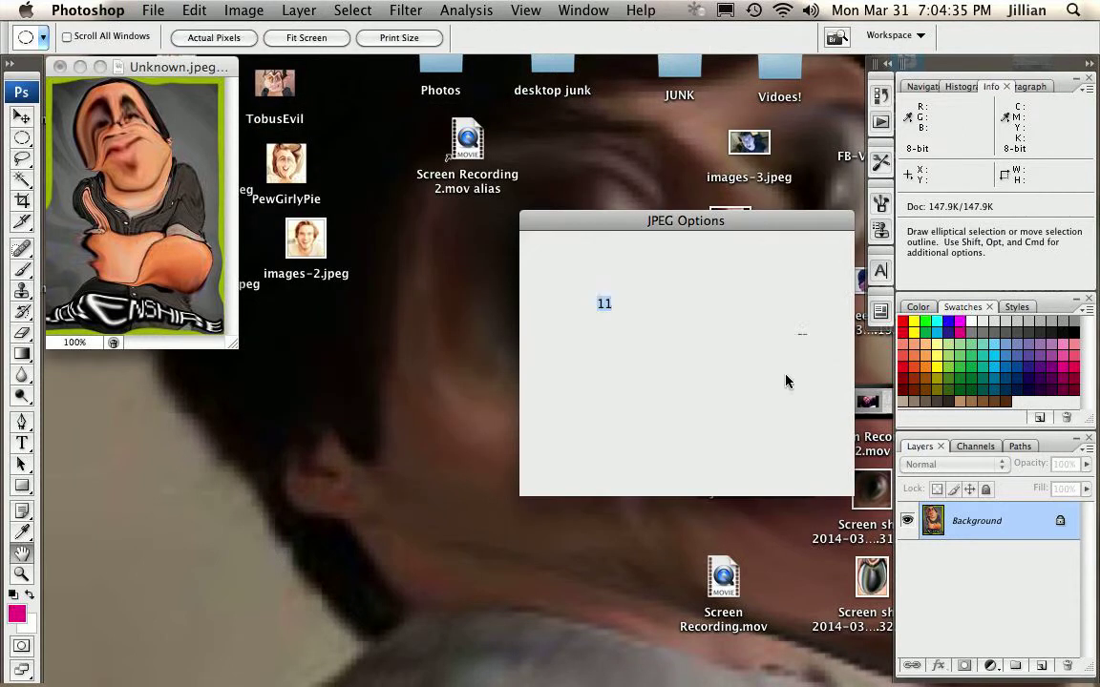
click(800, 250)
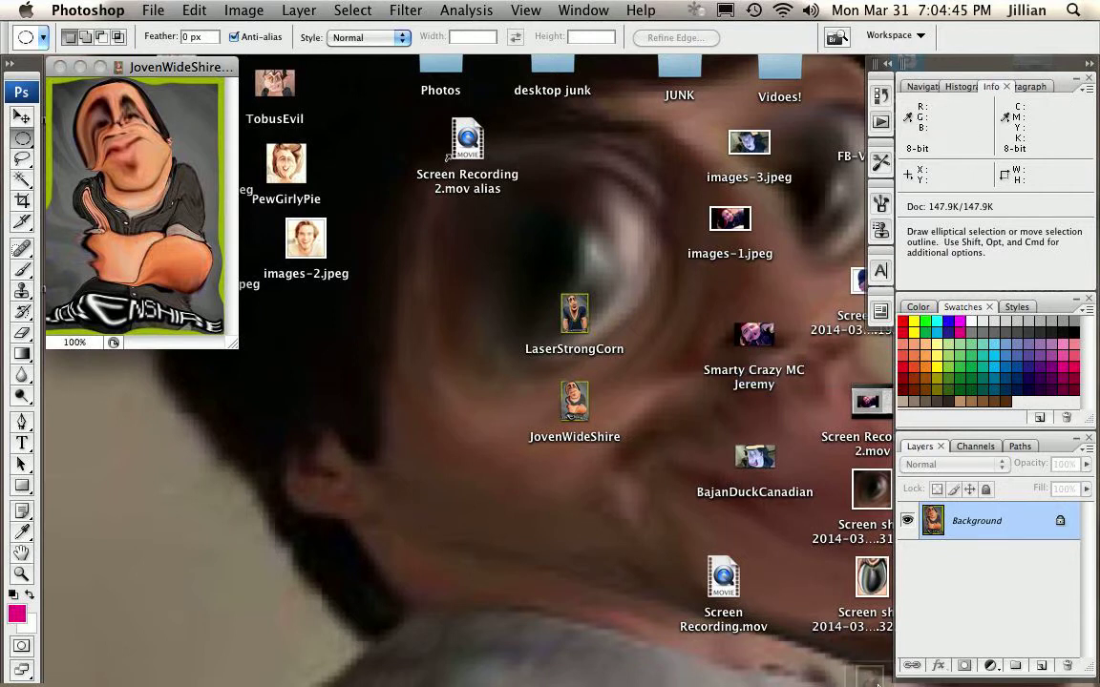
Open the SOHINKI card photo, close the finished JovenWideShire image and reposition the new window.
mouse_move(869, 679)
drag(915, 660, 912, 659)
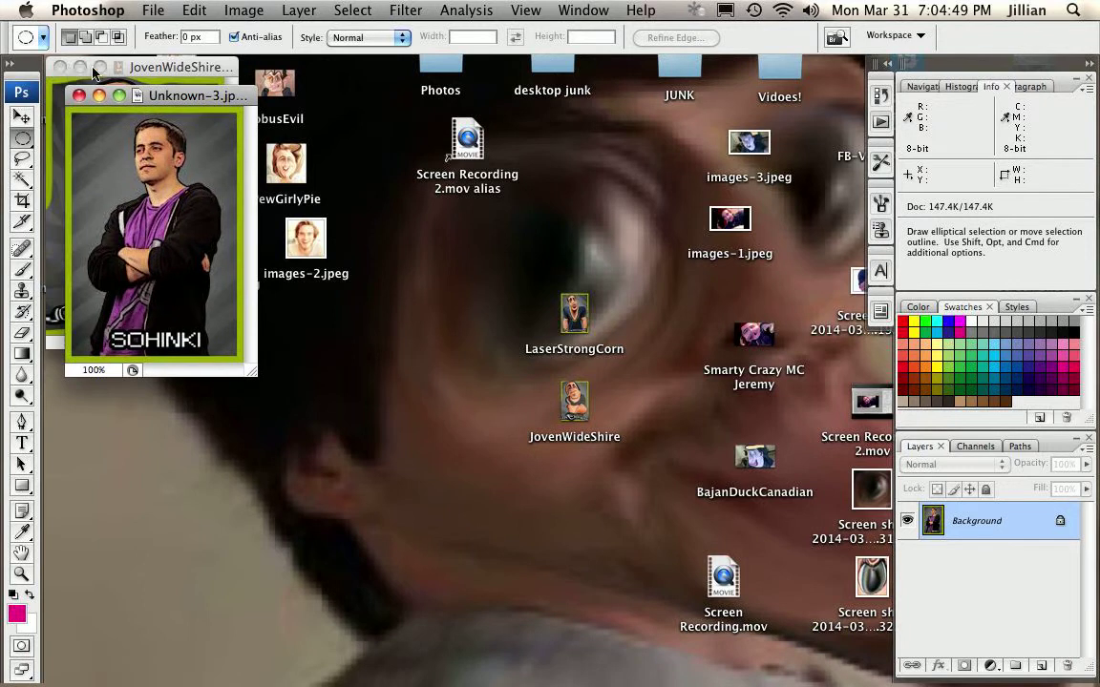
click(59, 68)
drag(150, 98, 130, 69)
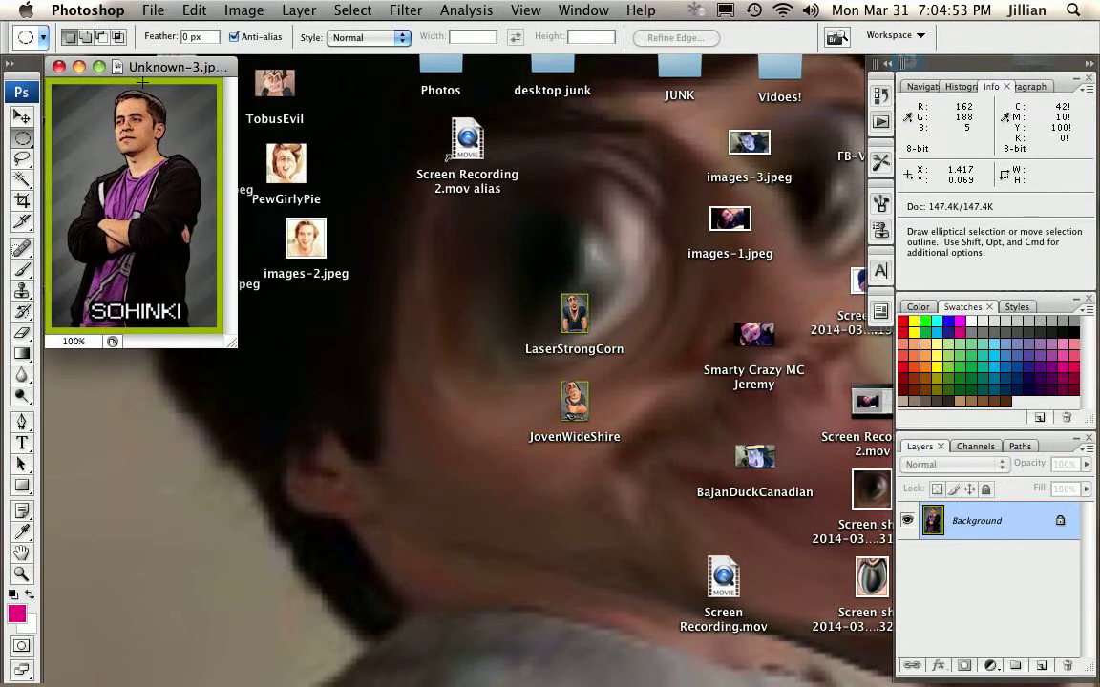
Open the SOHINKI card in Liquify at 200% zoom and stretch the hand near the elbow.
click(406, 10)
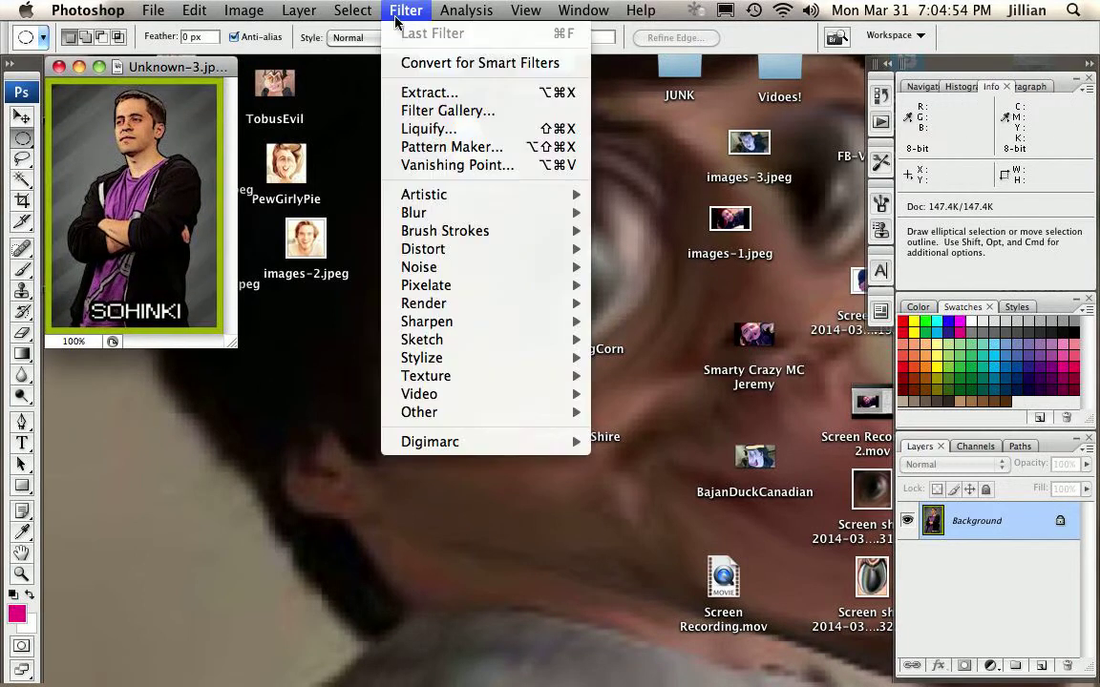
click(435, 130)
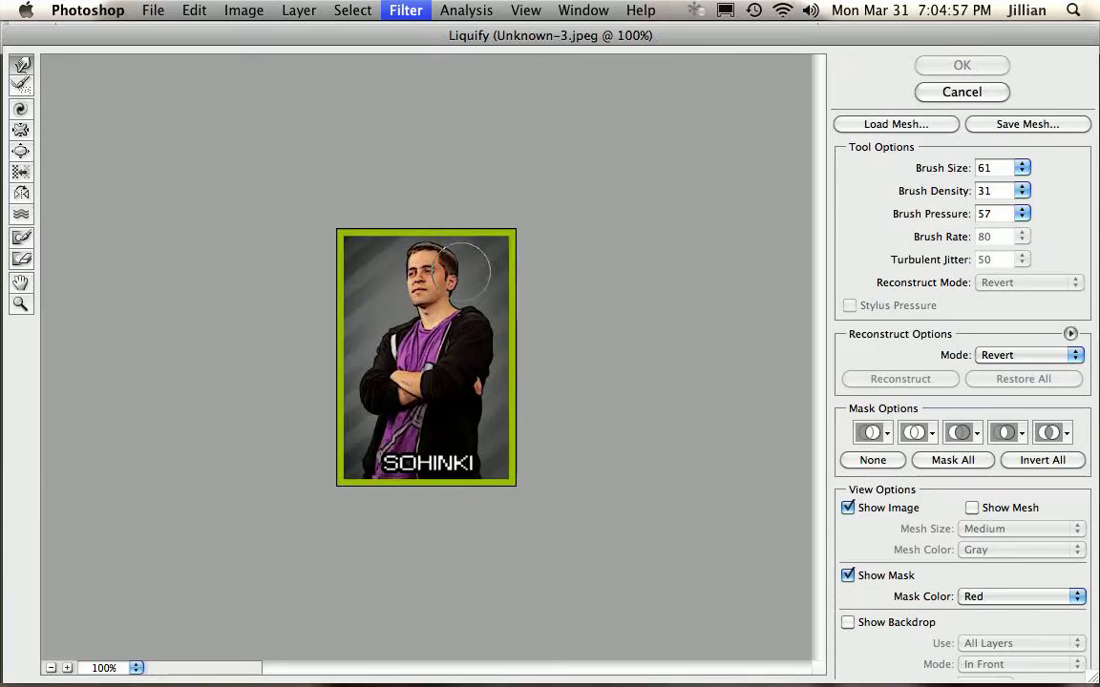
click(654, 113)
click(653, 114)
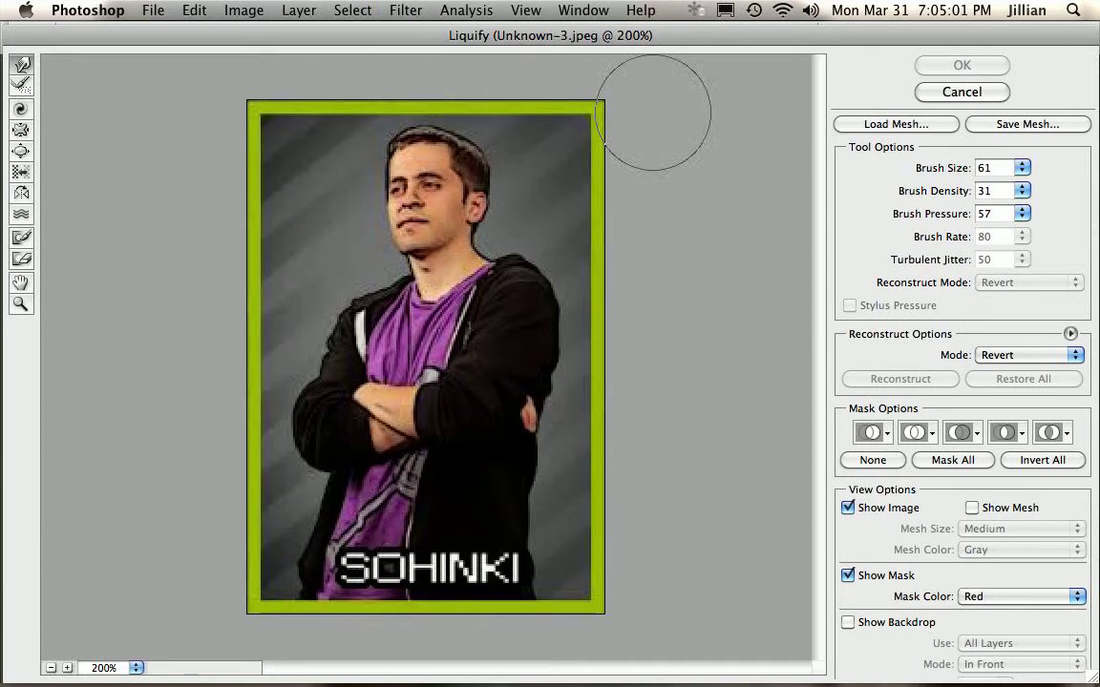
mouse_move(396, 395)
mouse_down()
mouse_move(527, 417)
mouse_move(549, 470)
mouse_up()
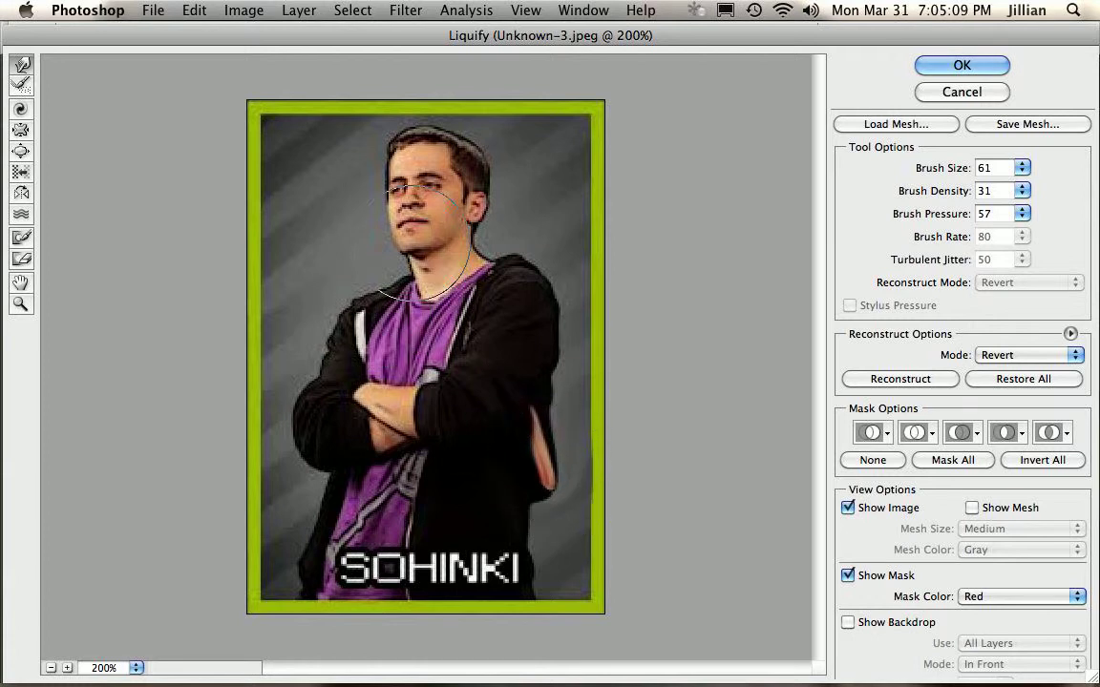
Warp the face: chin and mouth pushed down, eyes and nose smeared, ear pulled outward.
mouse_move(413, 248)
mouse_down()
mouse_move(388, 272)
mouse_move(357, 247)
mouse_move(361, 261)
mouse_move(378, 259)
mouse_up()
drag(396, 148, 487, 170)
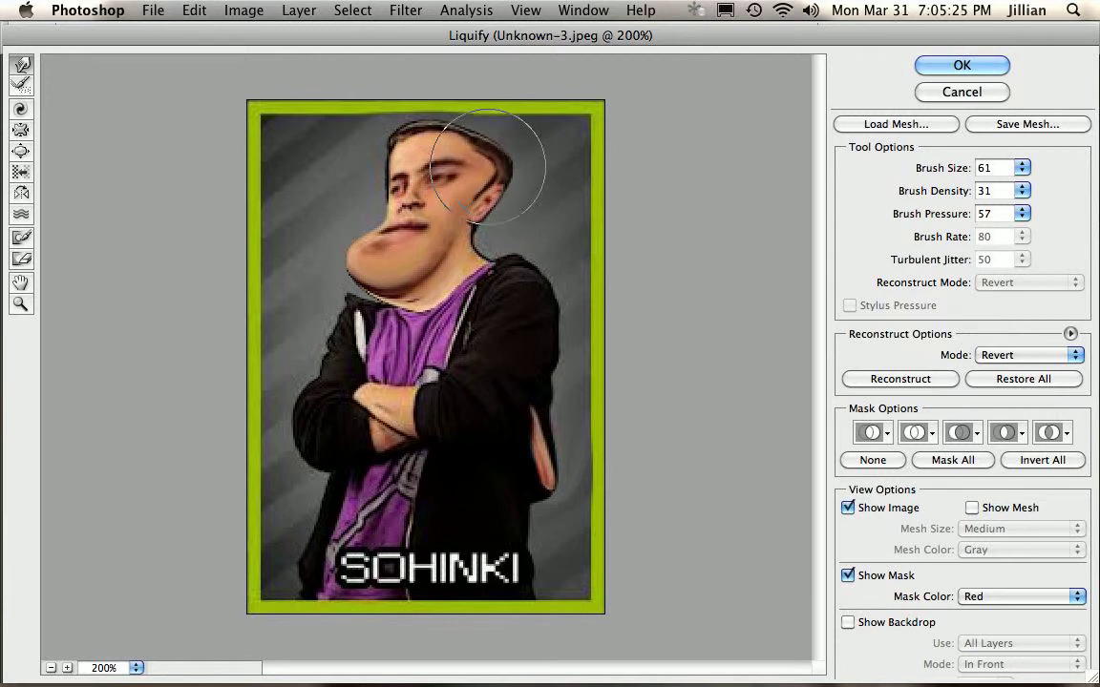
drag(408, 172, 380, 151)
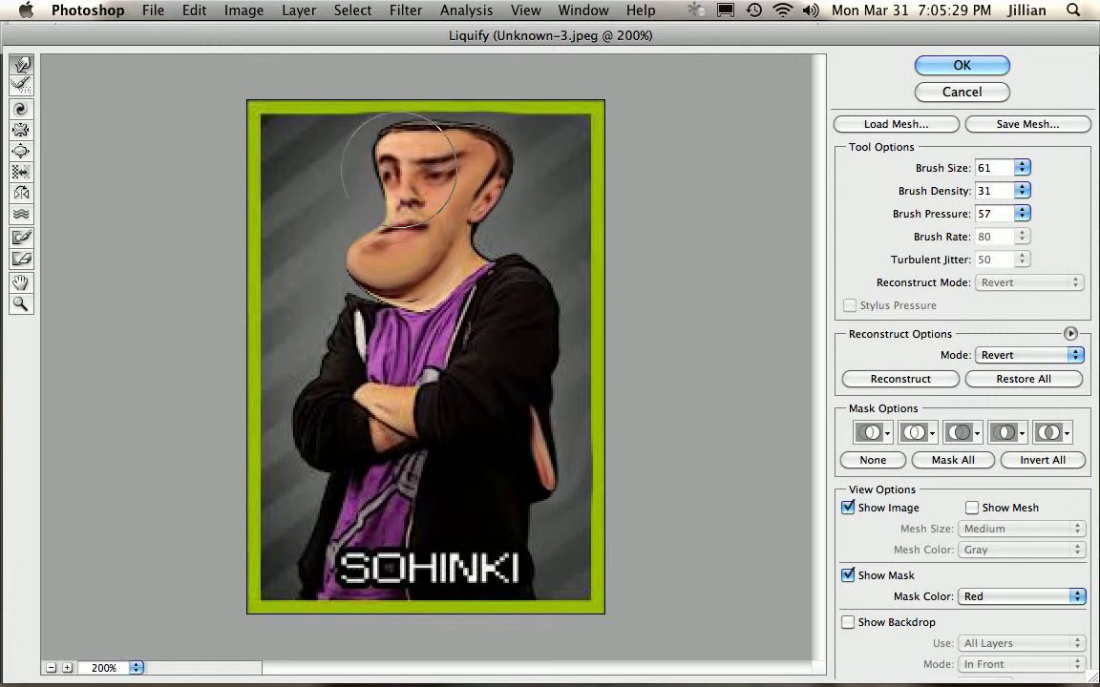
drag(384, 158, 439, 138)
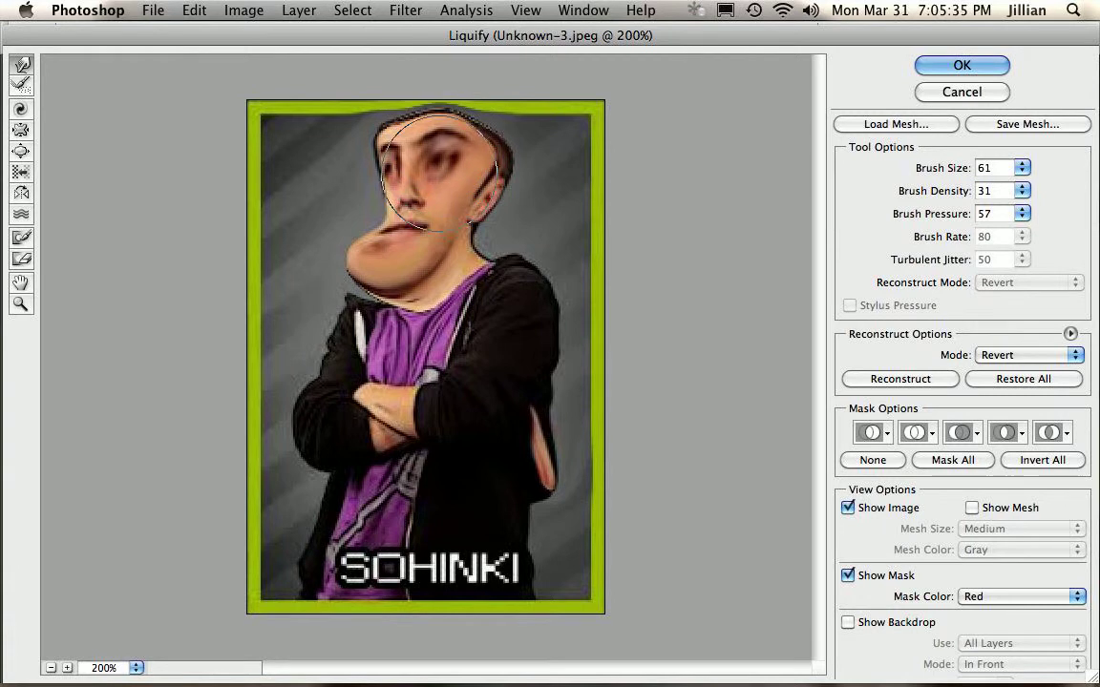
mouse_move(437, 176)
mouse_down()
mouse_move(371, 162)
mouse_move(391, 188)
mouse_up()
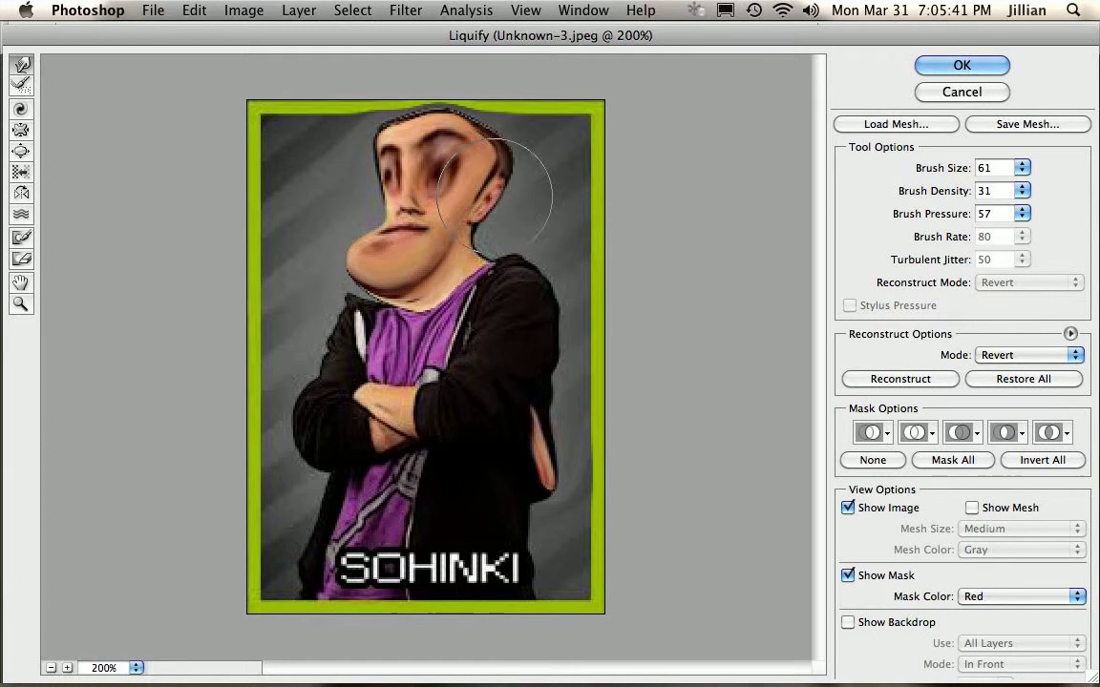
mouse_move(497, 203)
mouse_down()
mouse_move(541, 182)
mouse_move(540, 239)
mouse_up()
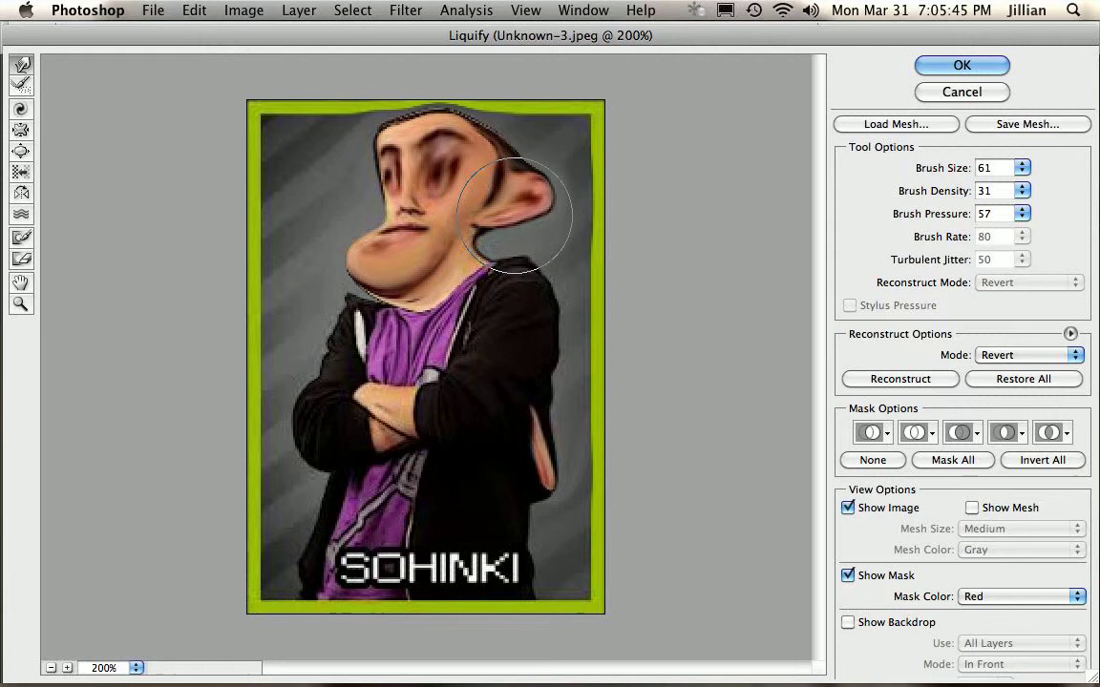
mouse_move(499, 248)
mouse_down()
mouse_move(553, 227)
mouse_move(597, 141)
mouse_up()
mouse_move(374, 281)
mouse_down()
mouse_move(405, 341)
mouse_move(430, 358)
mouse_move(501, 325)
mouse_move(490, 307)
mouse_move(429, 319)
mouse_move(466, 325)
mouse_move(528, 287)
mouse_move(523, 324)
mouse_move(437, 302)
mouse_up()
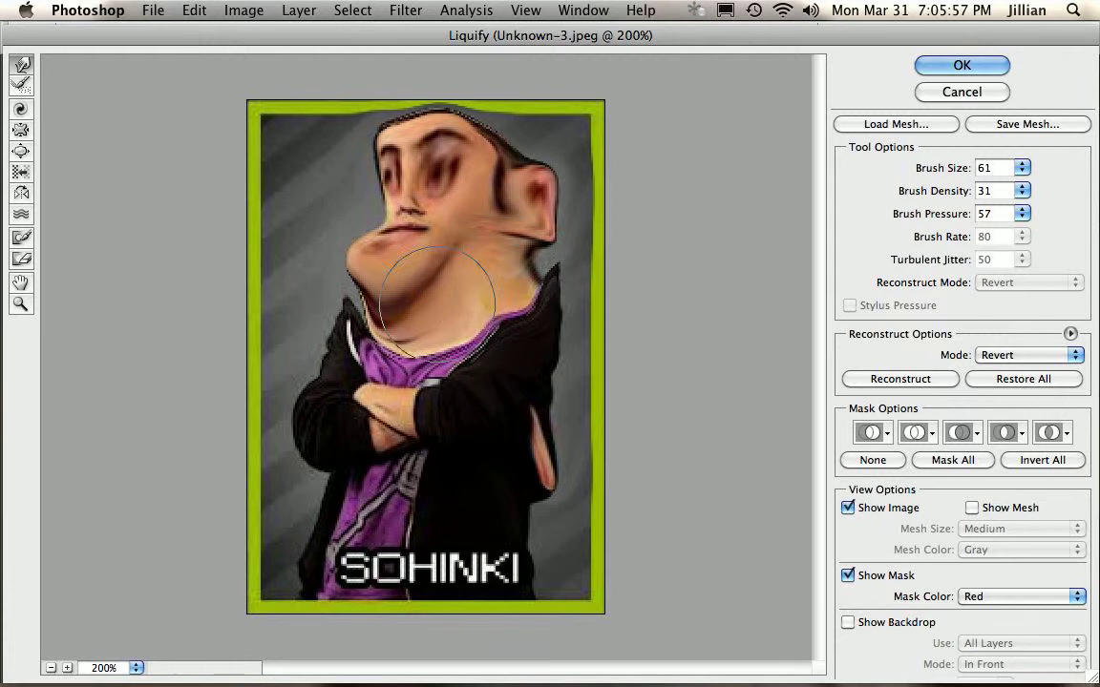
Push the chin, mouth and nose into a leftward snout and drag hair and ear downward.
mouse_move(359, 304)
mouse_down()
mouse_move(330, 286)
mouse_move(345, 251)
mouse_up()
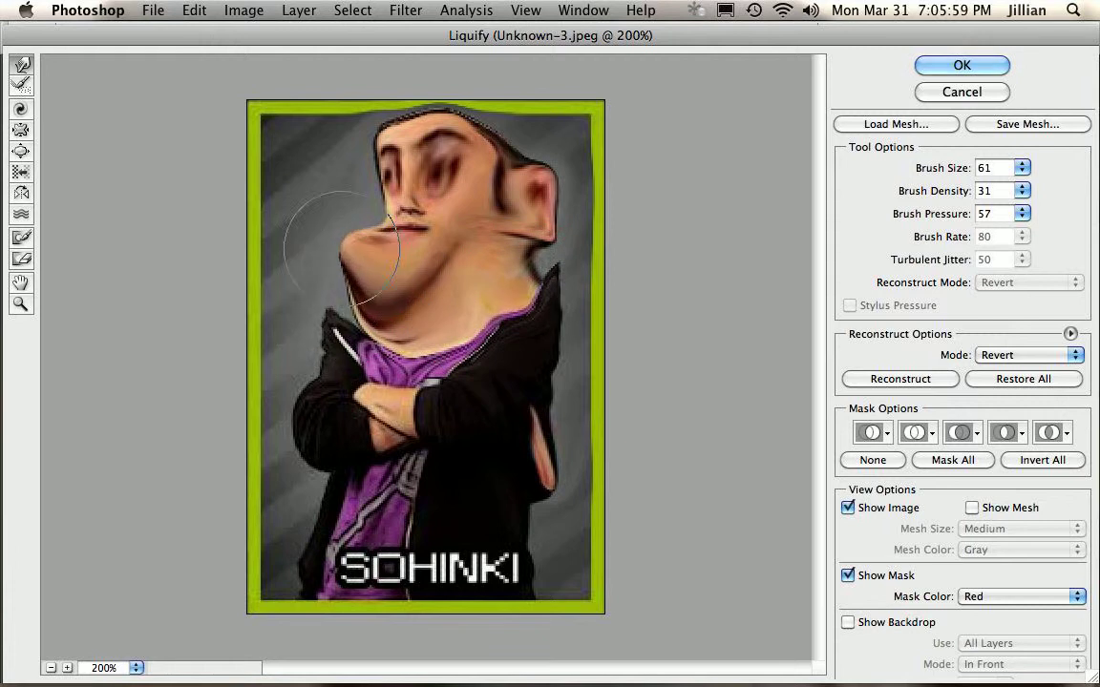
mouse_move(388, 290)
mouse_down()
mouse_move(367, 284)
mouse_move(395, 279)
mouse_up()
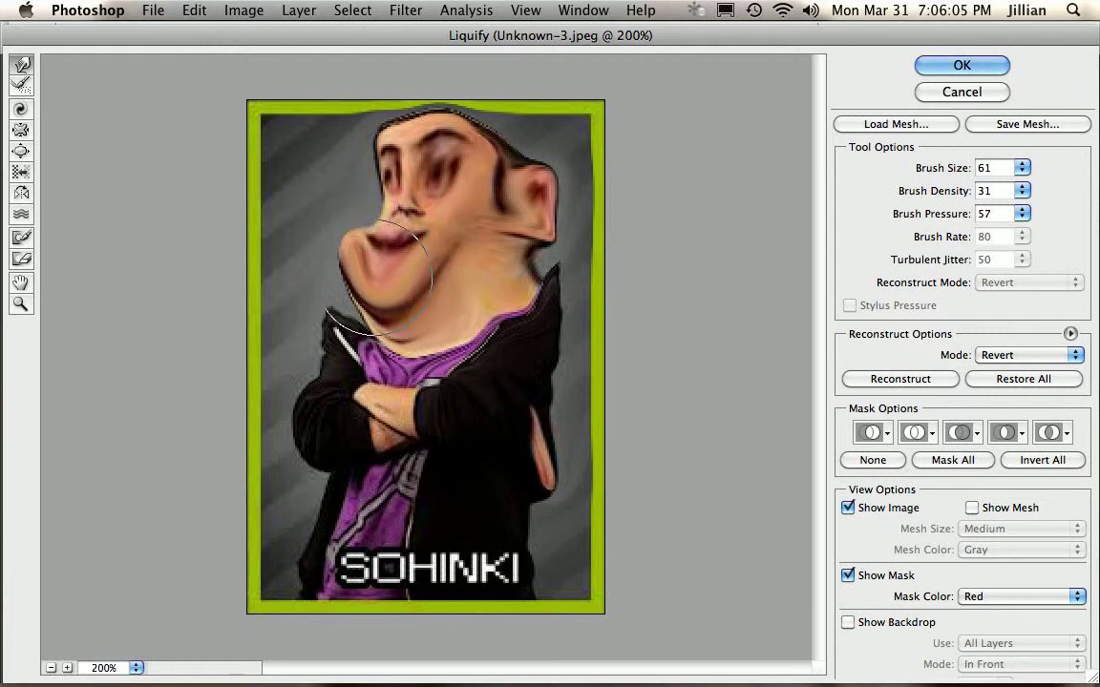
drag(406, 256, 437, 241)
drag(405, 204, 393, 223)
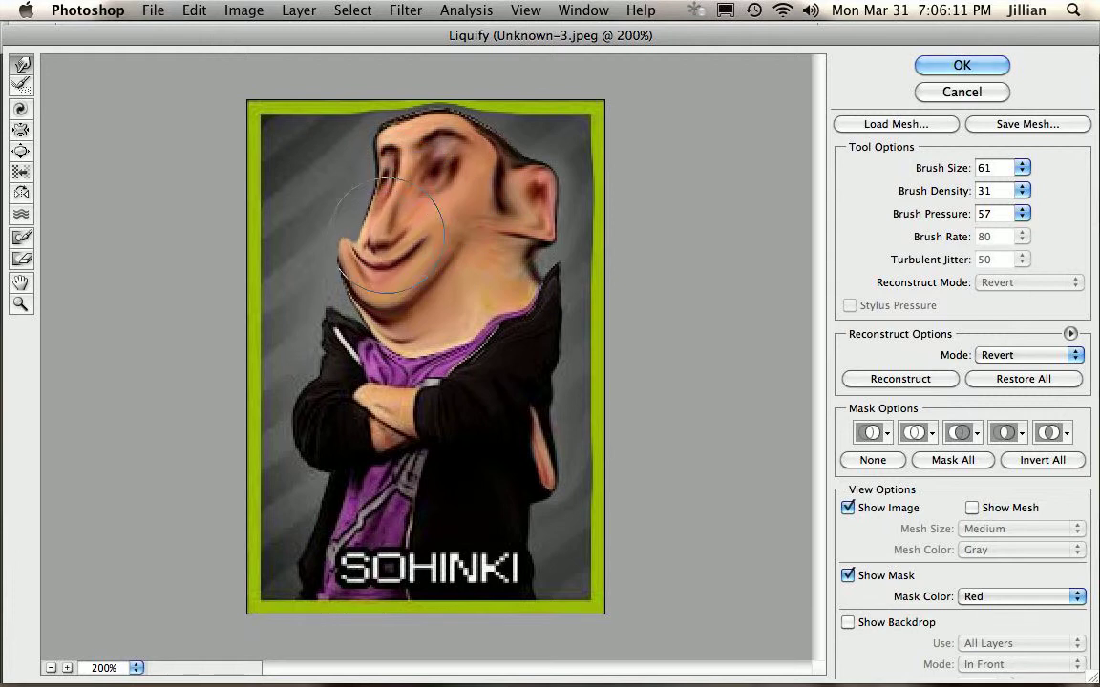
mouse_move(377, 299)
mouse_down()
mouse_move(339, 277)
mouse_move(365, 274)
mouse_move(367, 262)
mouse_move(321, 303)
mouse_move(421, 276)
mouse_move(411, 304)
mouse_move(303, 290)
mouse_move(282, 246)
mouse_up()
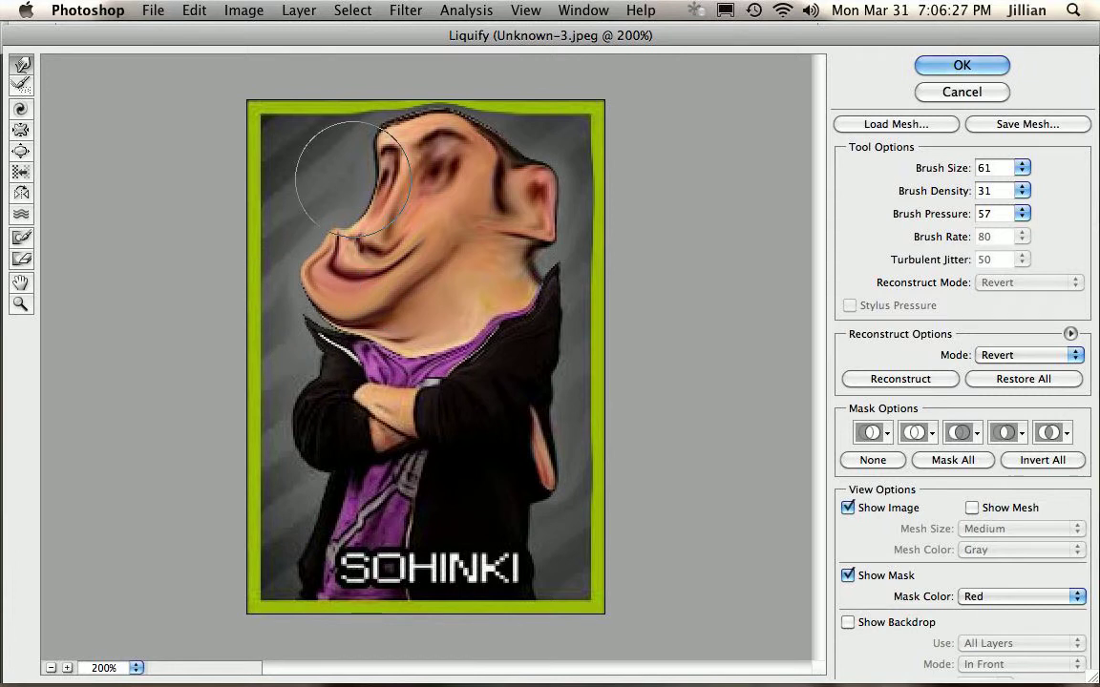
mouse_move(368, 111)
mouse_down()
mouse_move(363, 184)
mouse_move(346, 228)
mouse_move(311, 243)
mouse_up()
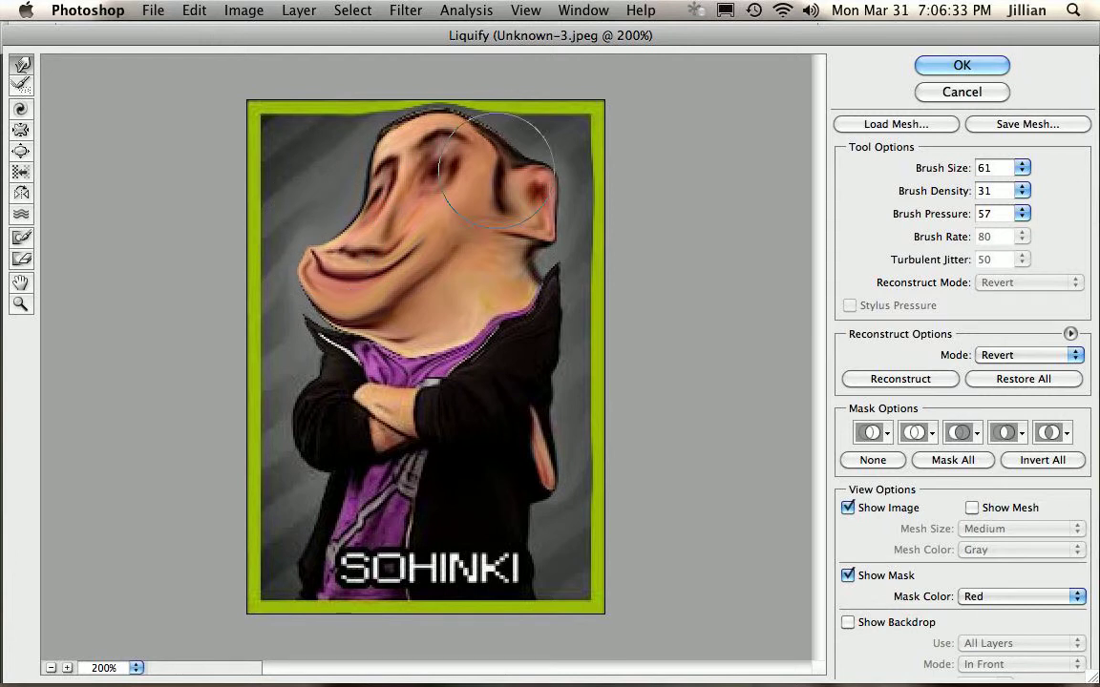
mouse_move(463, 152)
mouse_down()
mouse_move(487, 205)
mouse_move(461, 239)
mouse_move(457, 278)
mouse_up()
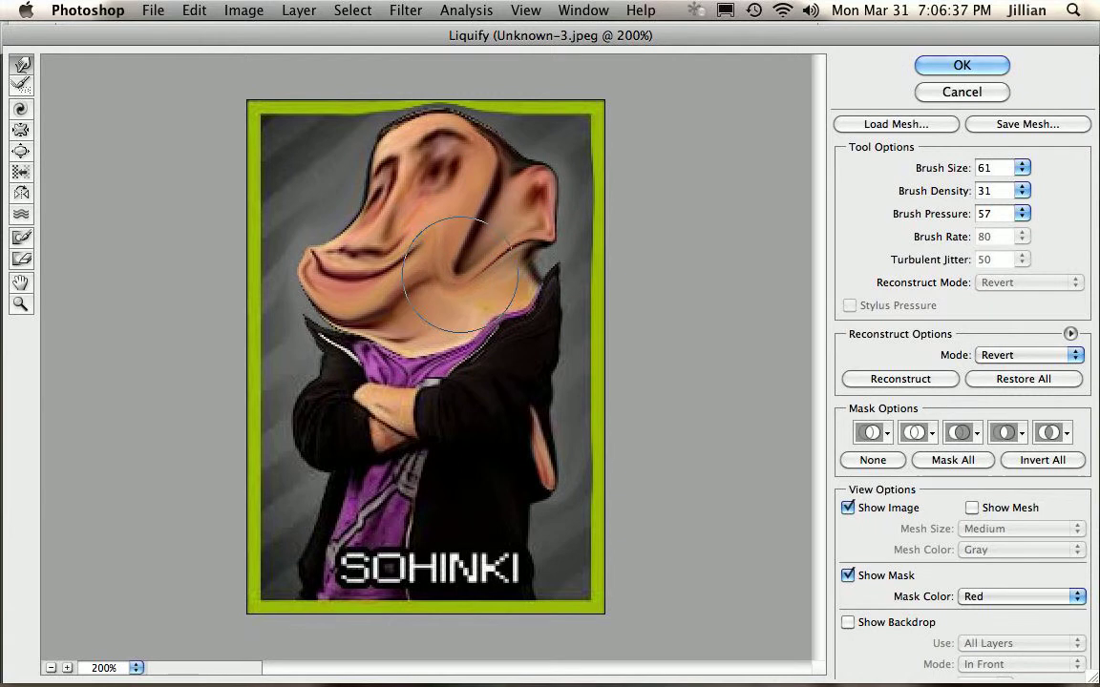
mouse_move(513, 150)
mouse_down()
mouse_move(551, 216)
mouse_move(523, 289)
mouse_move(597, 233)
mouse_move(553, 287)
mouse_move(605, 235)
mouse_move(601, 209)
mouse_move(609, 283)
mouse_move(545, 332)
mouse_move(580, 325)
mouse_move(545, 343)
mouse_up()
Smear the purple shirt, black jacket and SOHINKI lettering, then apply the Liquify warp.
mouse_move(368, 520)
mouse_down()
mouse_move(291, 559)
mouse_move(289, 506)
mouse_move(271, 560)
mouse_move(250, 570)
mouse_move(262, 601)
mouse_move(295, 597)
mouse_move(276, 601)
mouse_up()
mouse_move(446, 539)
mouse_down()
mouse_move(515, 589)
mouse_move(473, 467)
mouse_move(503, 589)
mouse_move(535, 545)
mouse_move(523, 601)
mouse_move(534, 613)
mouse_move(589, 589)
mouse_move(523, 467)
mouse_move(545, 473)
mouse_move(448, 467)
mouse_move(542, 499)
mouse_move(483, 469)
mouse_move(613, 541)
mouse_up()
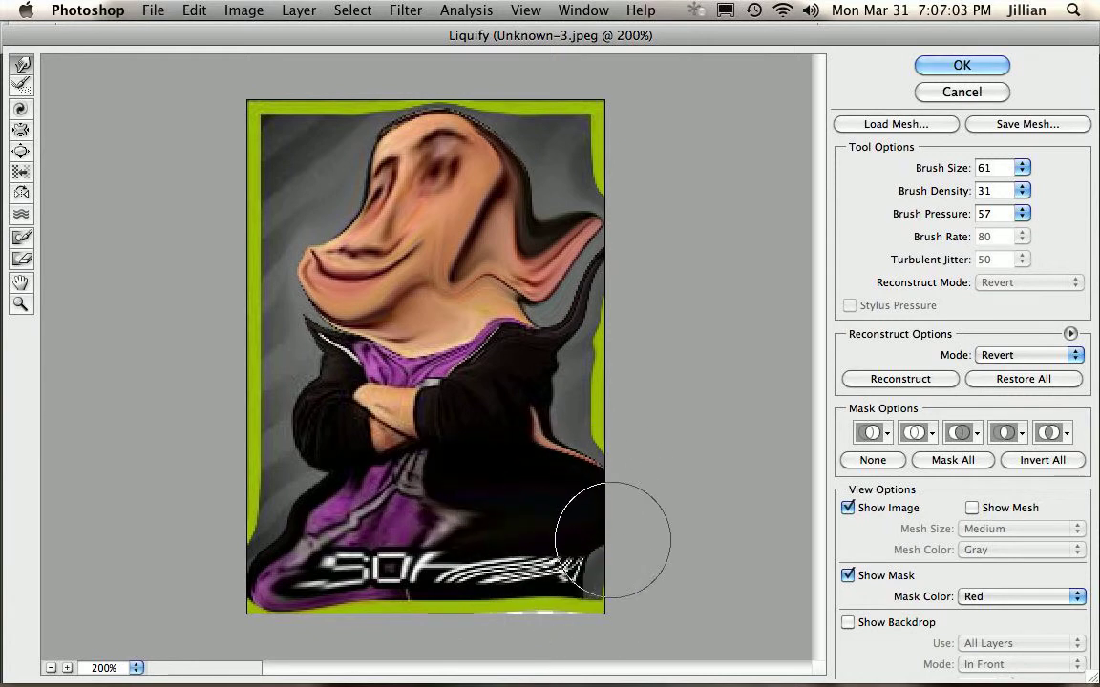
mouse_move(331, 466)
mouse_down()
mouse_move(258, 490)
mouse_move(233, 527)
mouse_move(323, 530)
mouse_move(257, 503)
mouse_move(278, 398)
mouse_move(262, 358)
mouse_move(307, 415)
mouse_move(266, 410)
mouse_move(251, 422)
mouse_move(270, 437)
mouse_up()
mouse_move(517, 415)
mouse_down()
mouse_move(474, 417)
mouse_move(511, 392)
mouse_move(540, 422)
mouse_move(541, 442)
mouse_move(598, 429)
mouse_move(542, 435)
mouse_move(524, 355)
mouse_move(540, 356)
mouse_move(541, 404)
mouse_move(308, 389)
mouse_move(250, 358)
mouse_move(283, 392)
mouse_move(245, 460)
mouse_move(286, 474)
mouse_move(288, 461)
mouse_move(510, 491)
mouse_move(584, 520)
mouse_move(429, 455)
mouse_move(386, 417)
mouse_move(373, 508)
mouse_move(404, 492)
mouse_move(364, 454)
mouse_move(387, 467)
mouse_move(368, 381)
mouse_move(419, 358)
mouse_move(456, 386)
mouse_move(463, 363)
mouse_move(315, 353)
mouse_up()
mouse_move(380, 348)
mouse_down()
mouse_move(275, 352)
mouse_move(275, 326)
mouse_move(293, 315)
mouse_move(269, 279)
mouse_move(528, 331)
mouse_move(503, 344)
mouse_move(487, 327)
mouse_move(528, 368)
mouse_move(507, 393)
mouse_up()
mouse_move(529, 552)
mouse_down()
mouse_move(581, 589)
mouse_move(537, 560)
mouse_move(497, 566)
mouse_up()
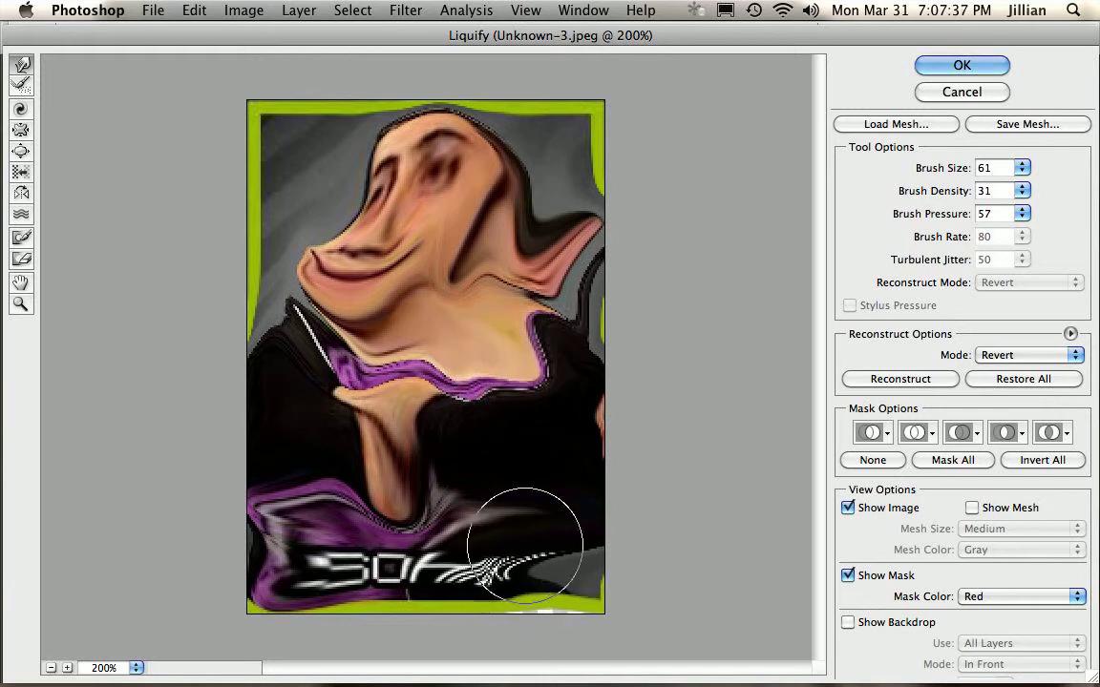
click(962, 65)
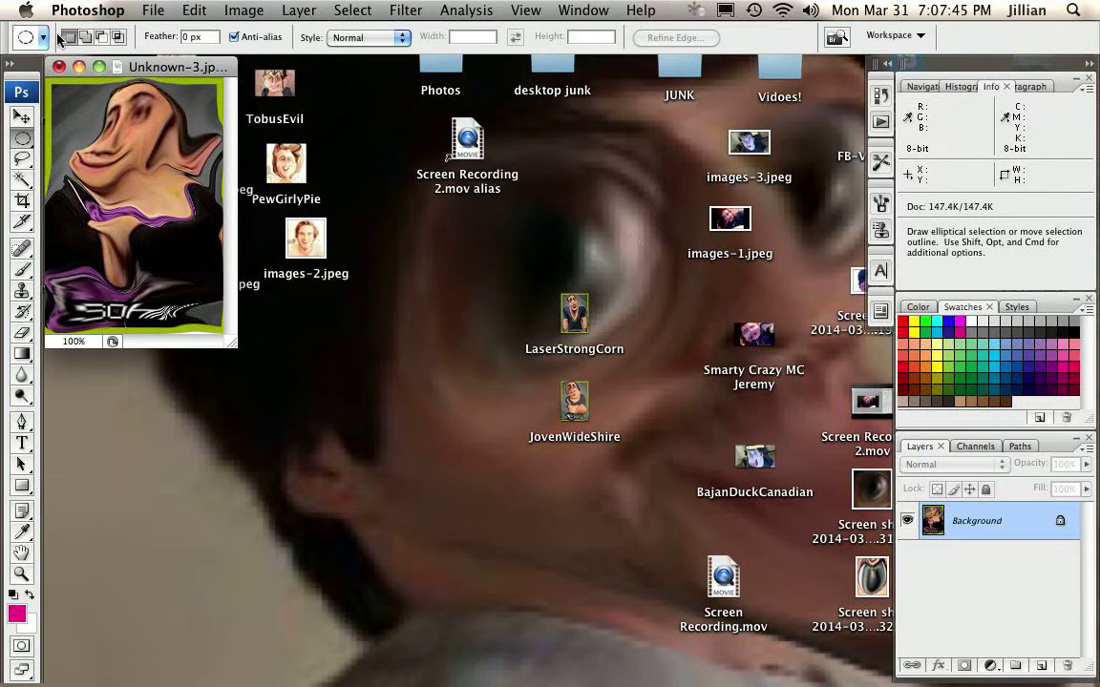
Save the card to the Desktop as the JPEG 'SohFatHinki' and close the document.
click(151, 11)
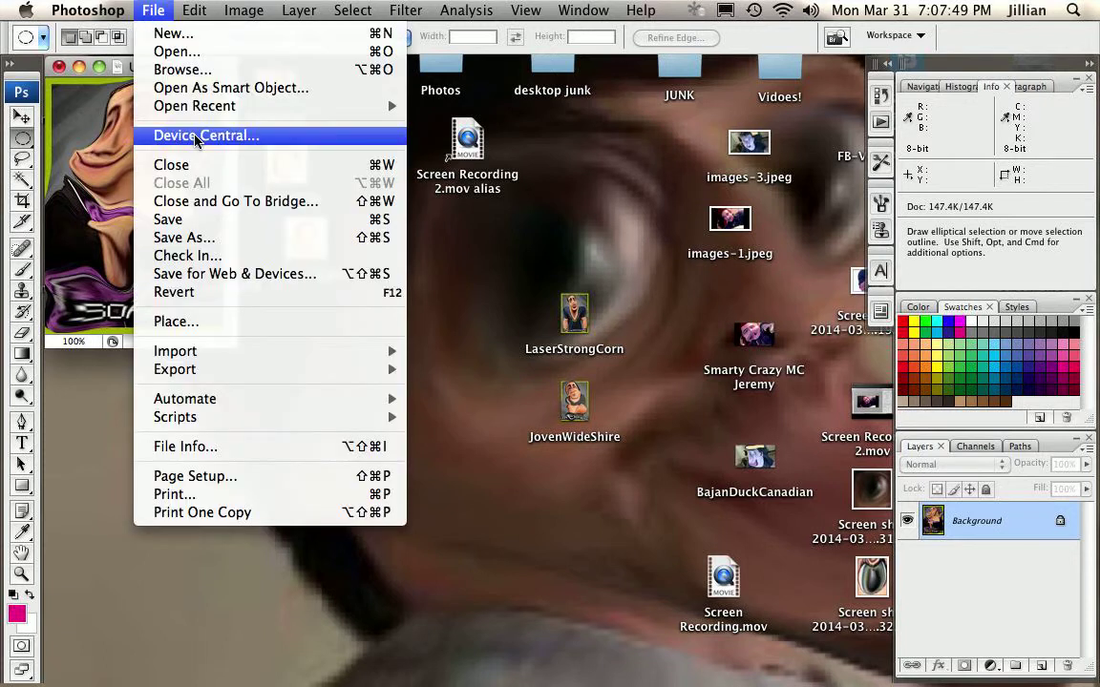
click(225, 238)
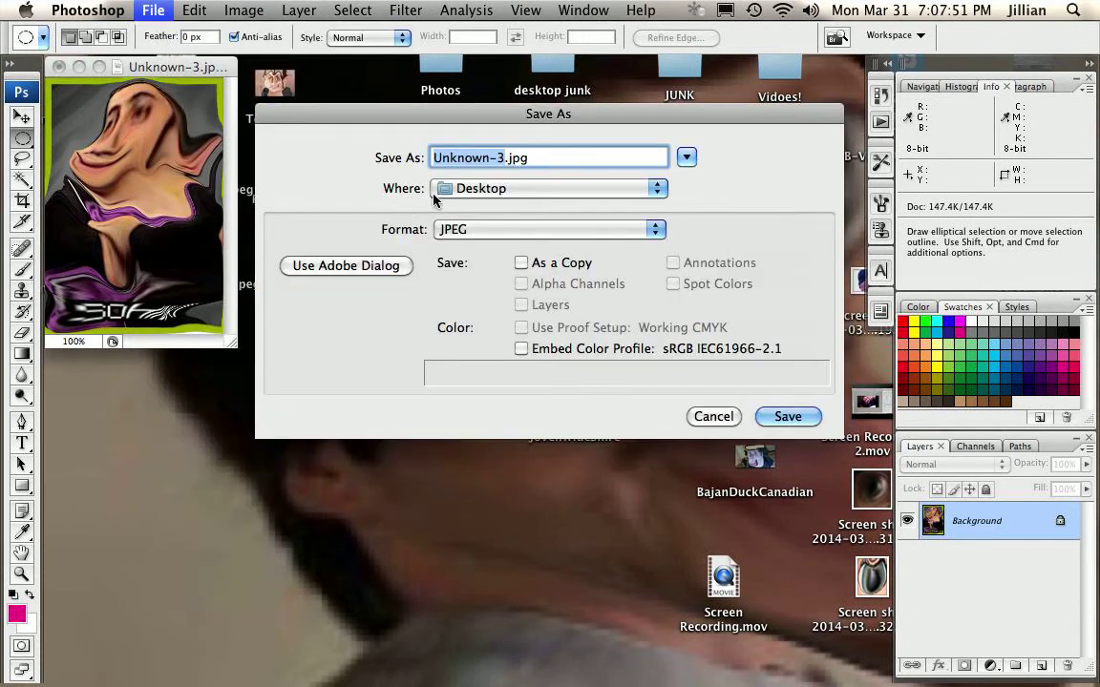
click(542, 156)
key(BackSpace)
key(BackSpace)
key(BackSpace)
key(BackSpace)
key(BackSpace)
key(BackSpace)
key(BackSpace)
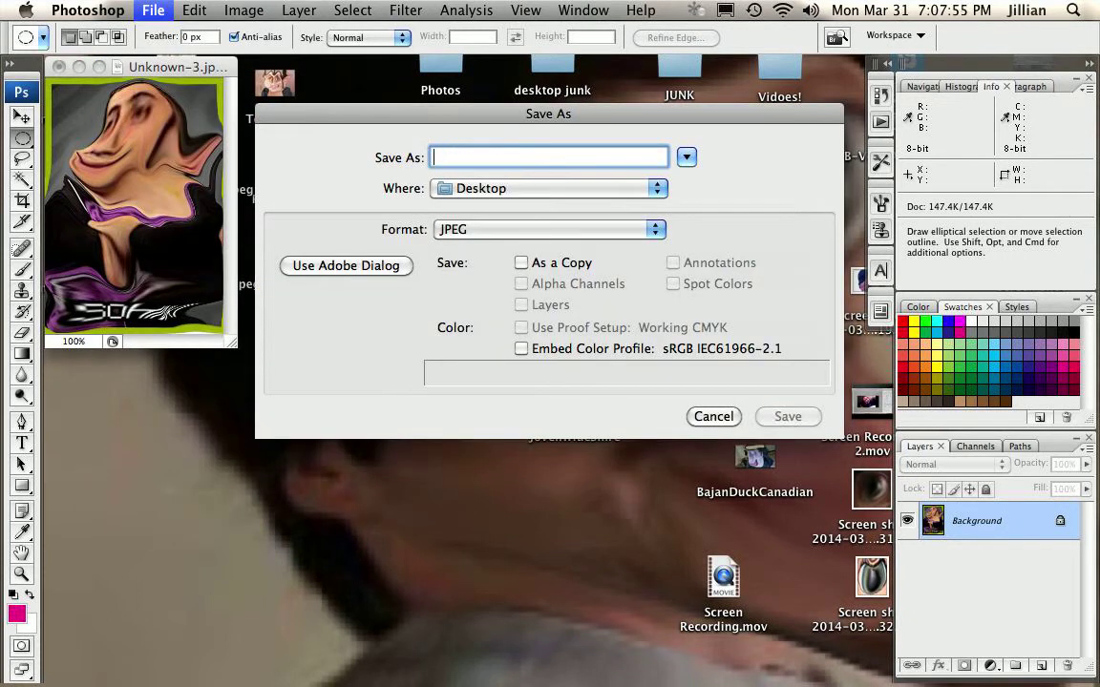
text(Si)
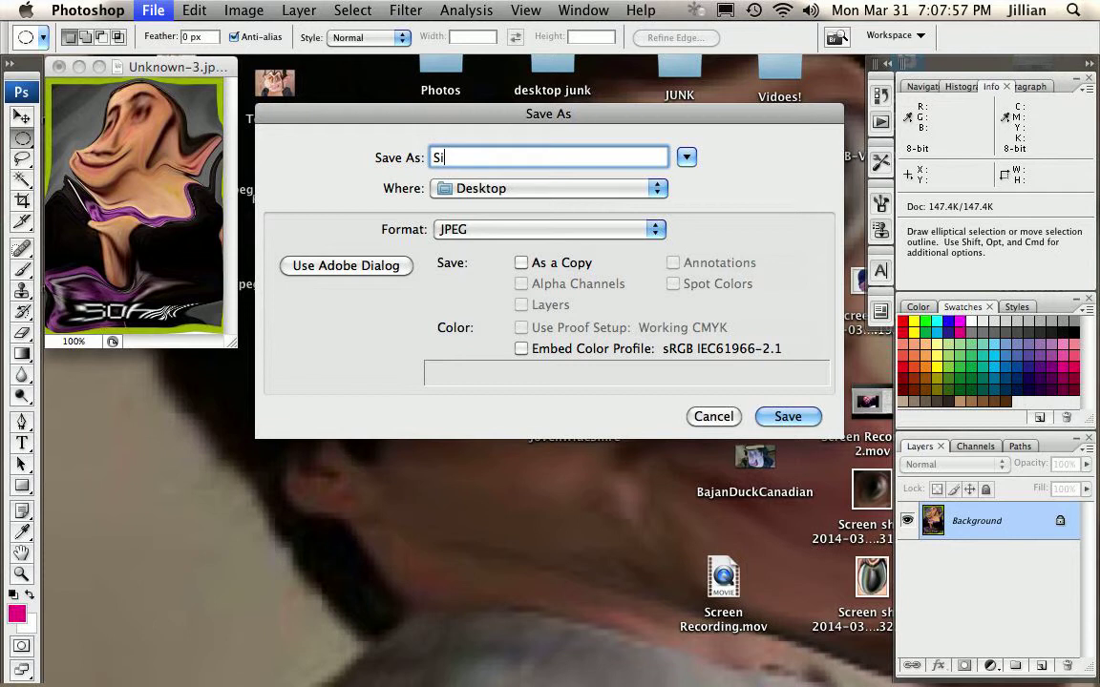
key(BackSpace)
text(ohFat)
text(Hinki)
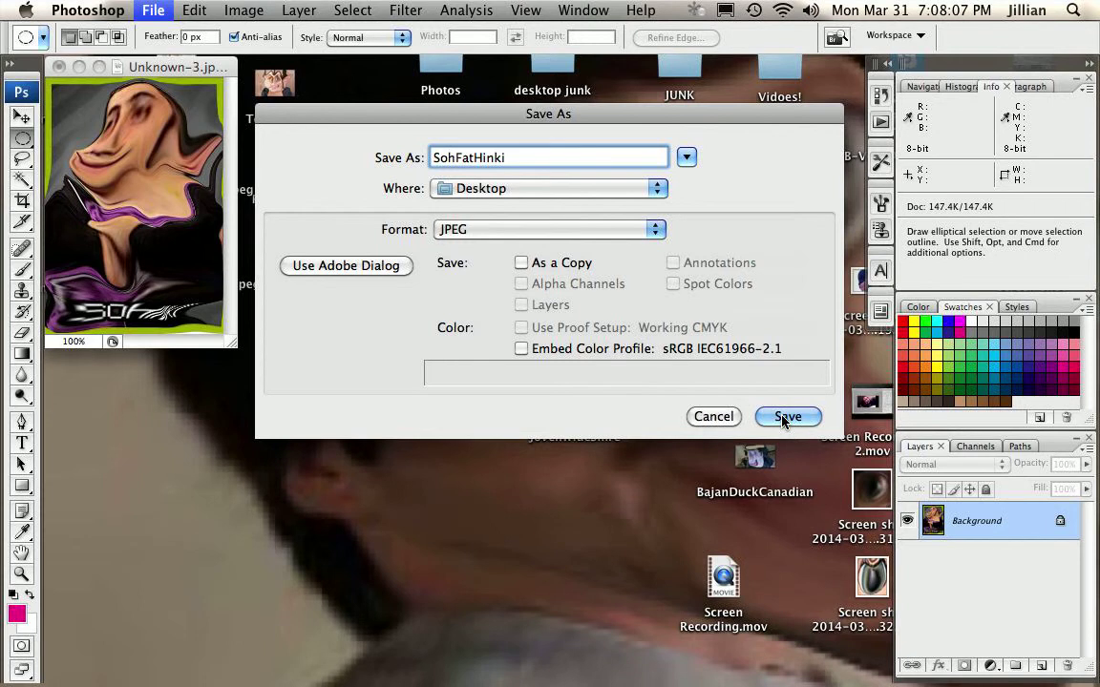
click(785, 417)
click(775, 250)
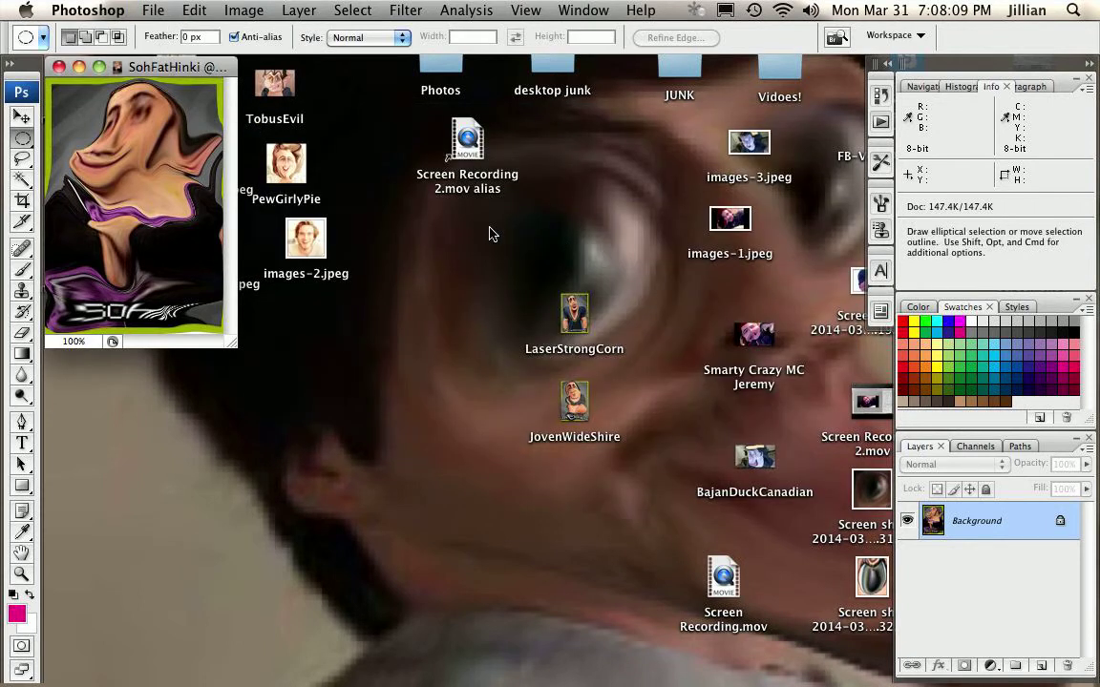
click(58, 66)
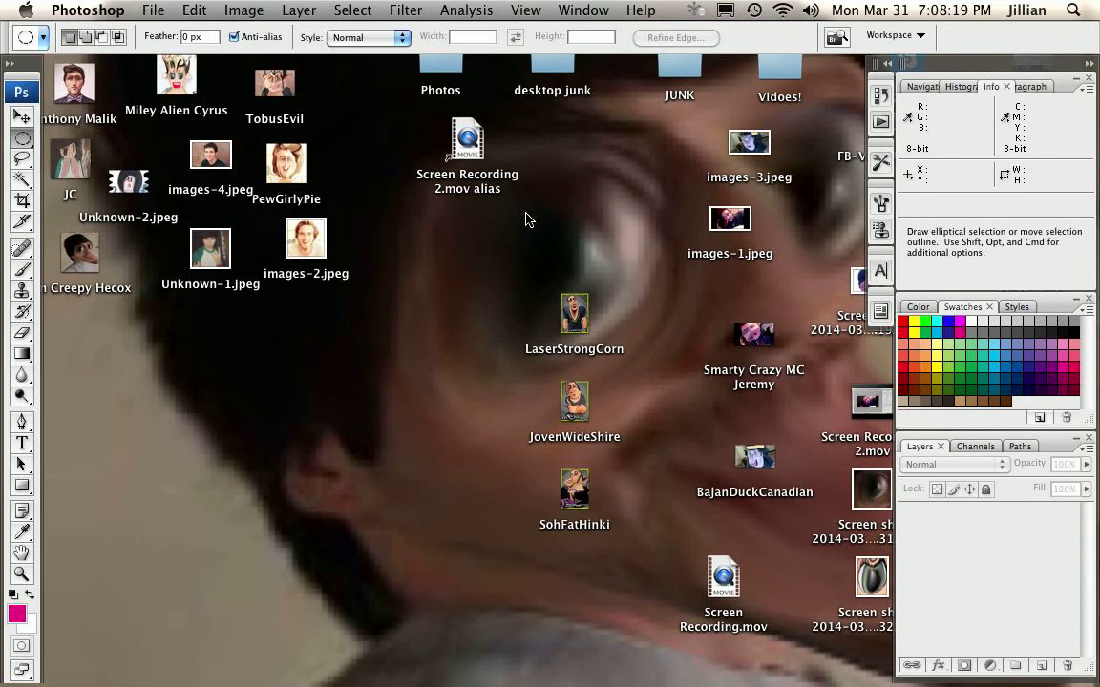
Hide Photoshop to reveal the desktop showing the new SohFatHinki image.
key(super+h)
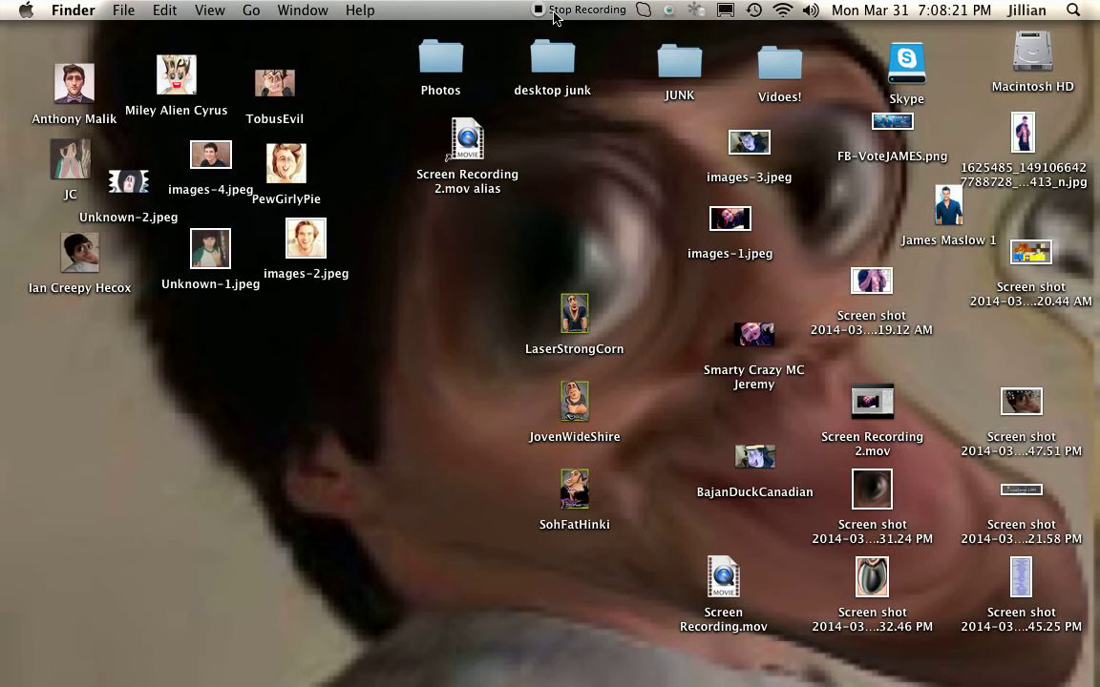